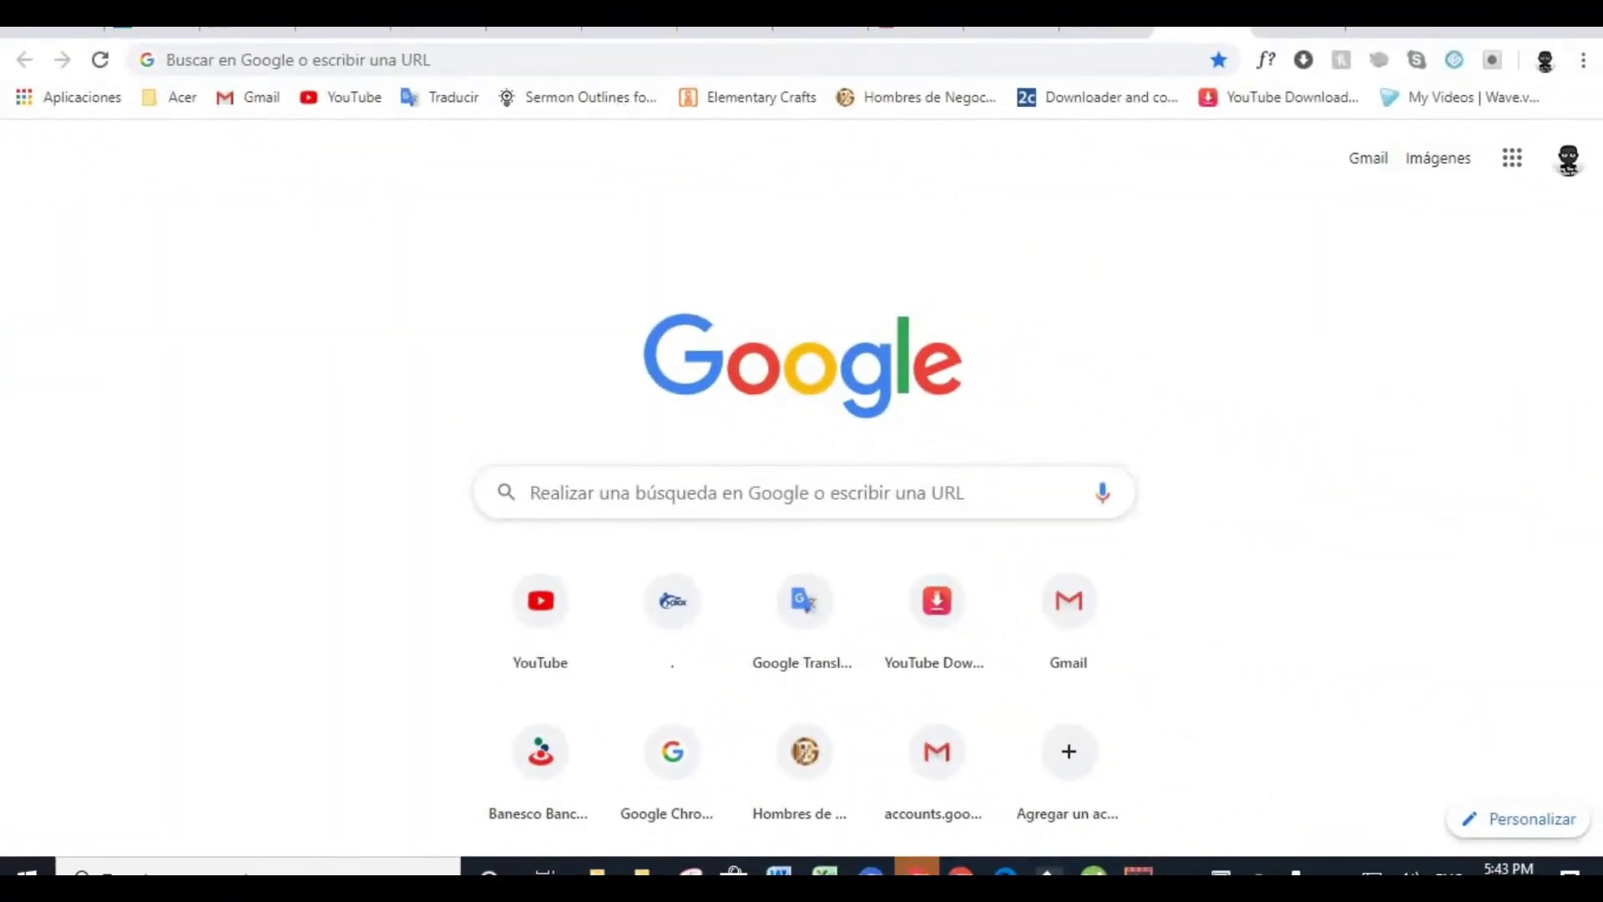
left_click(404, 53)
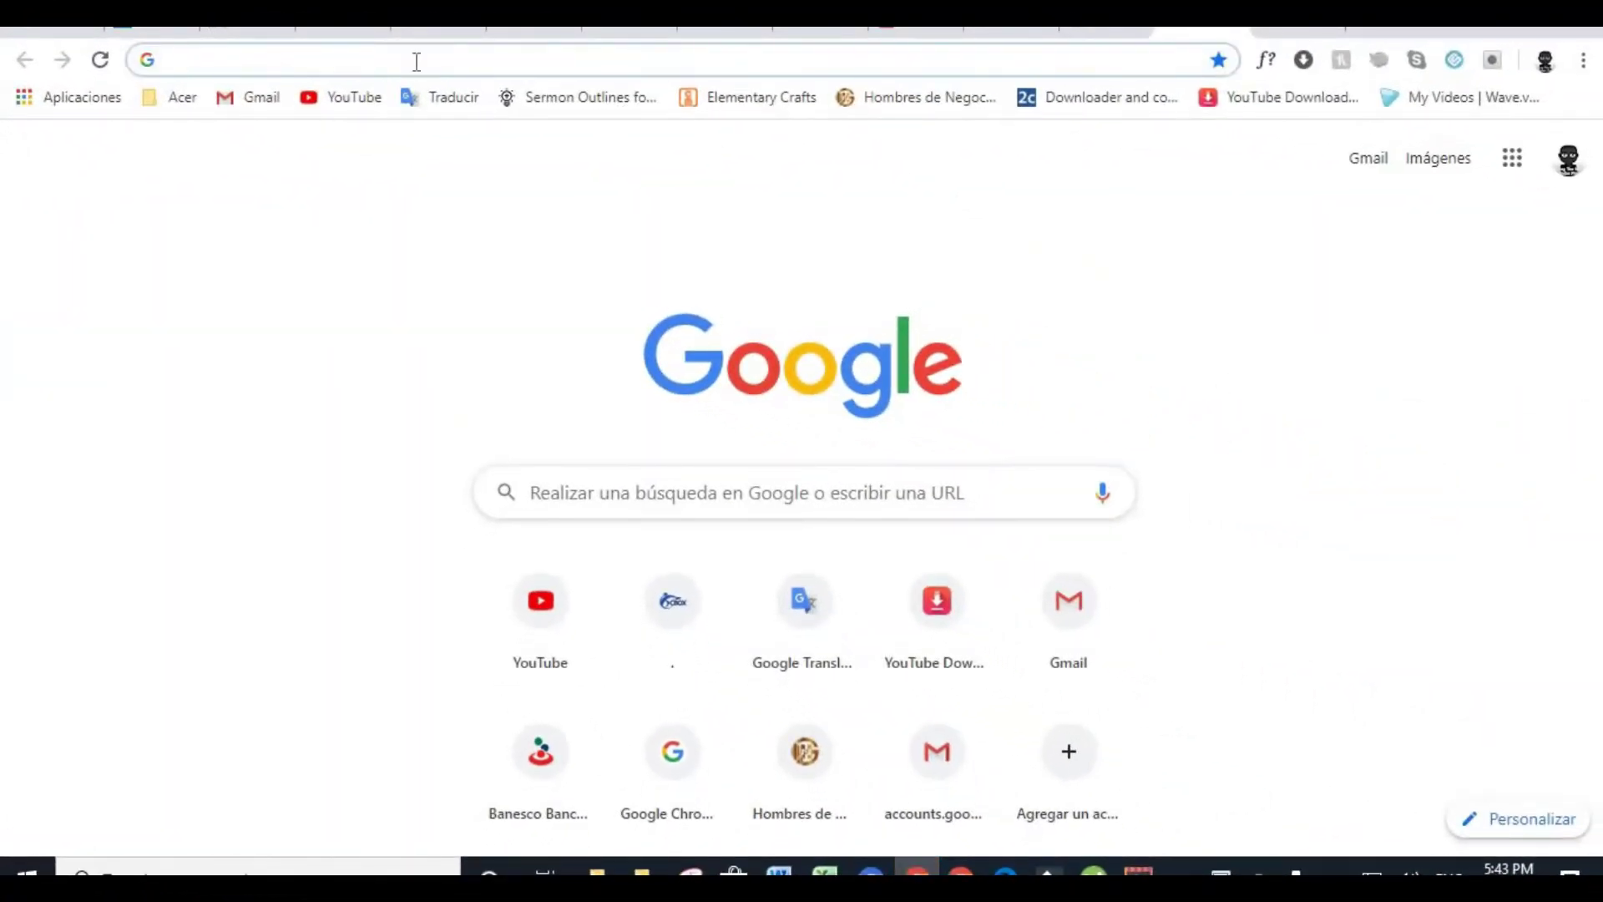
type("www.amazon")
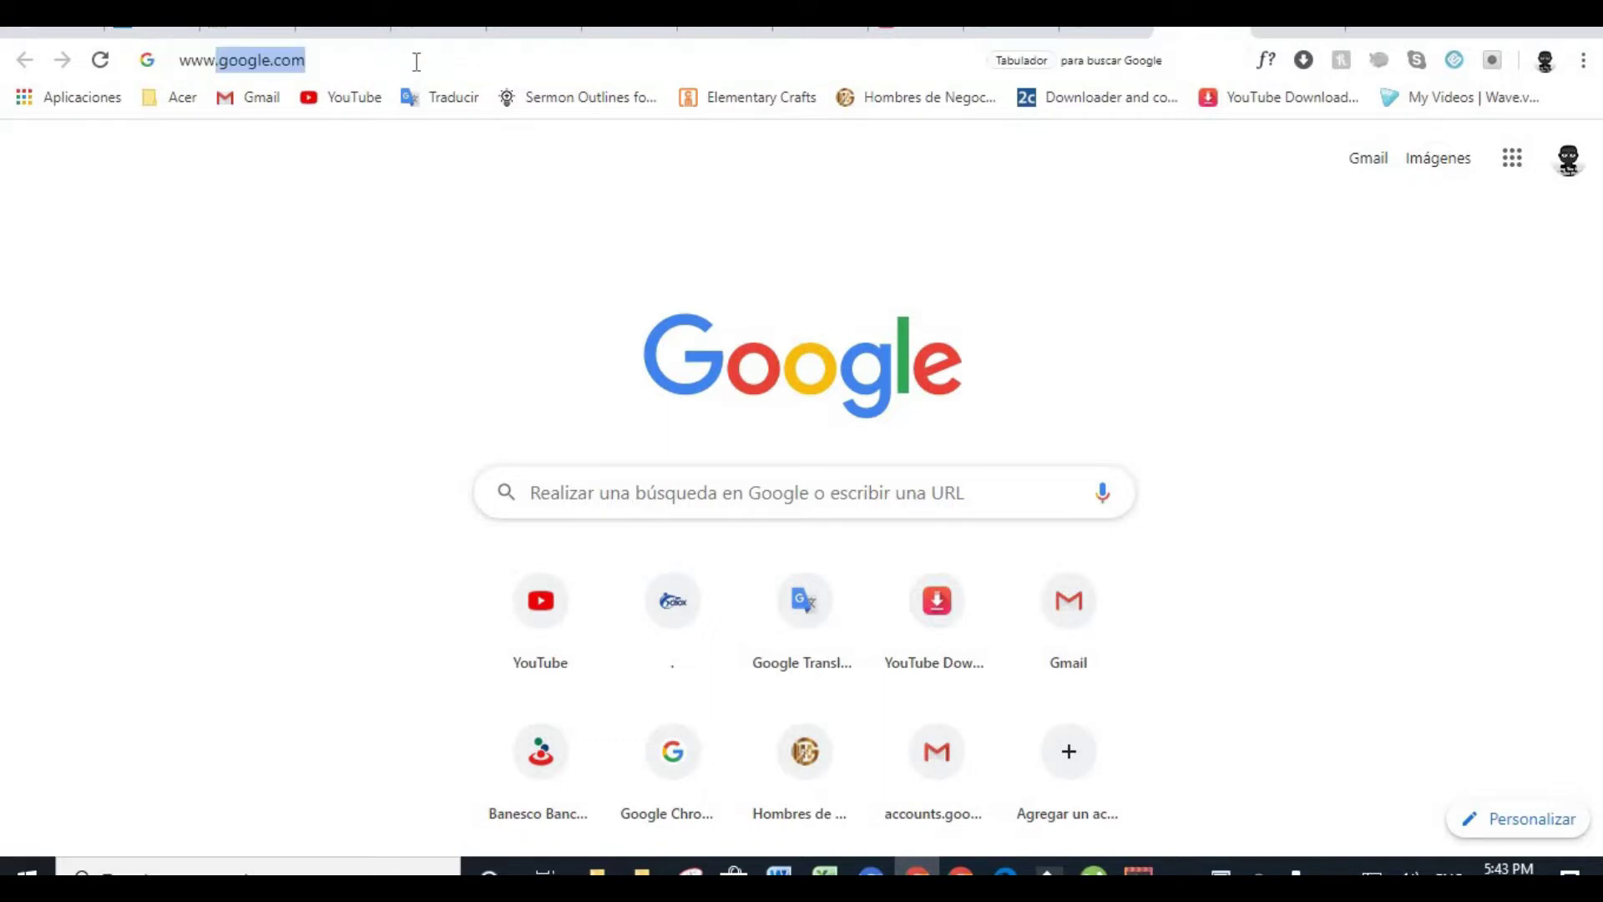
type(".com")
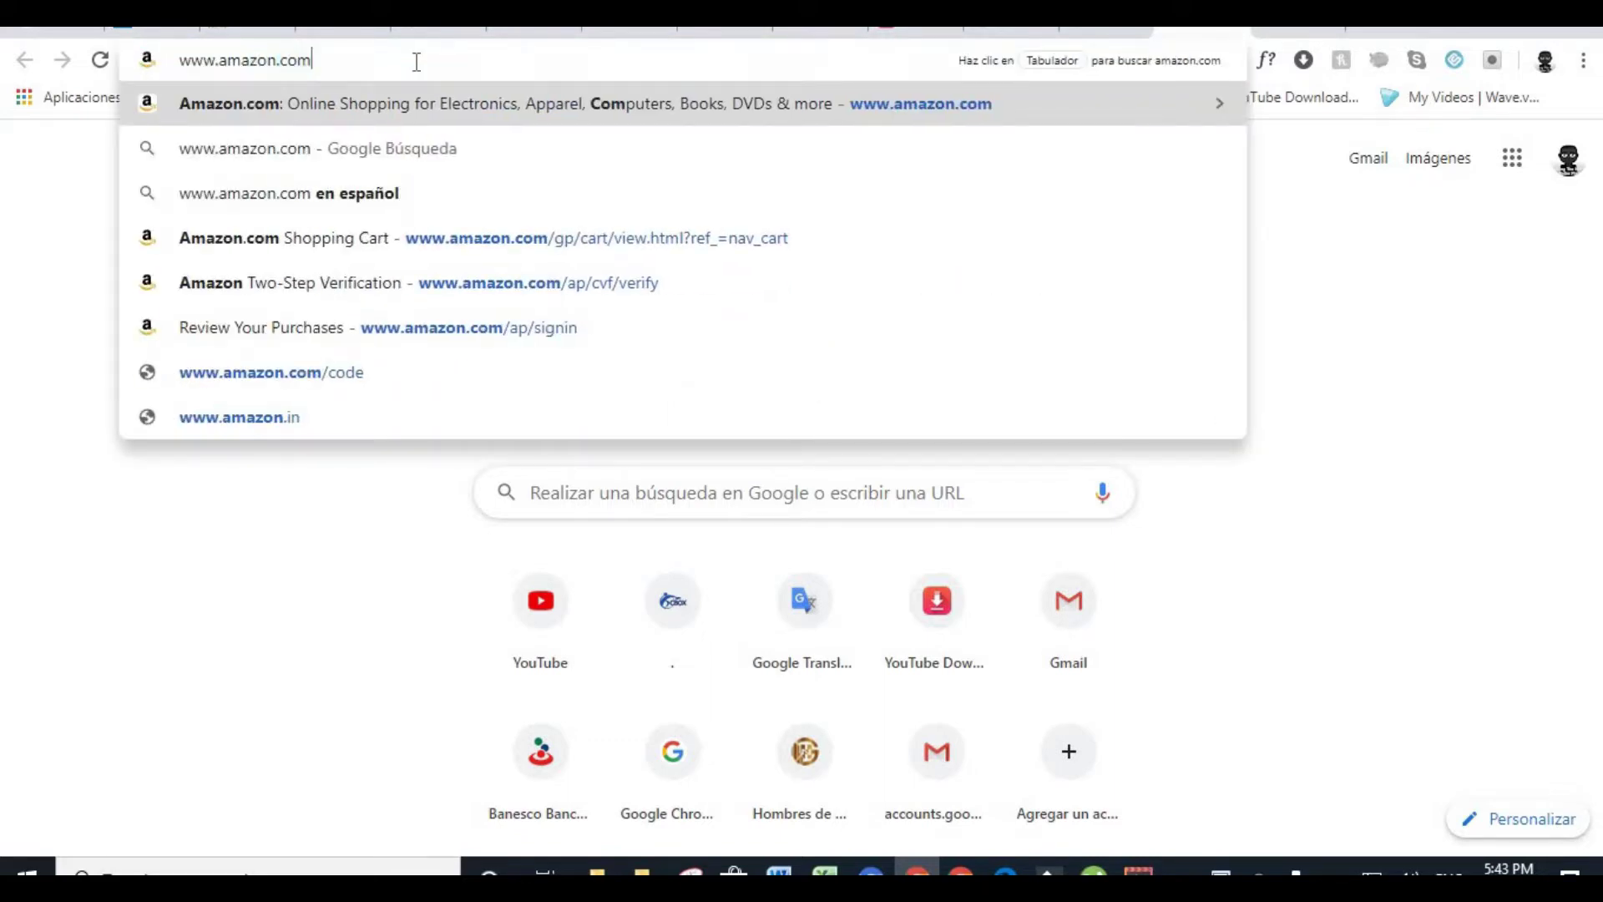
key("Return")
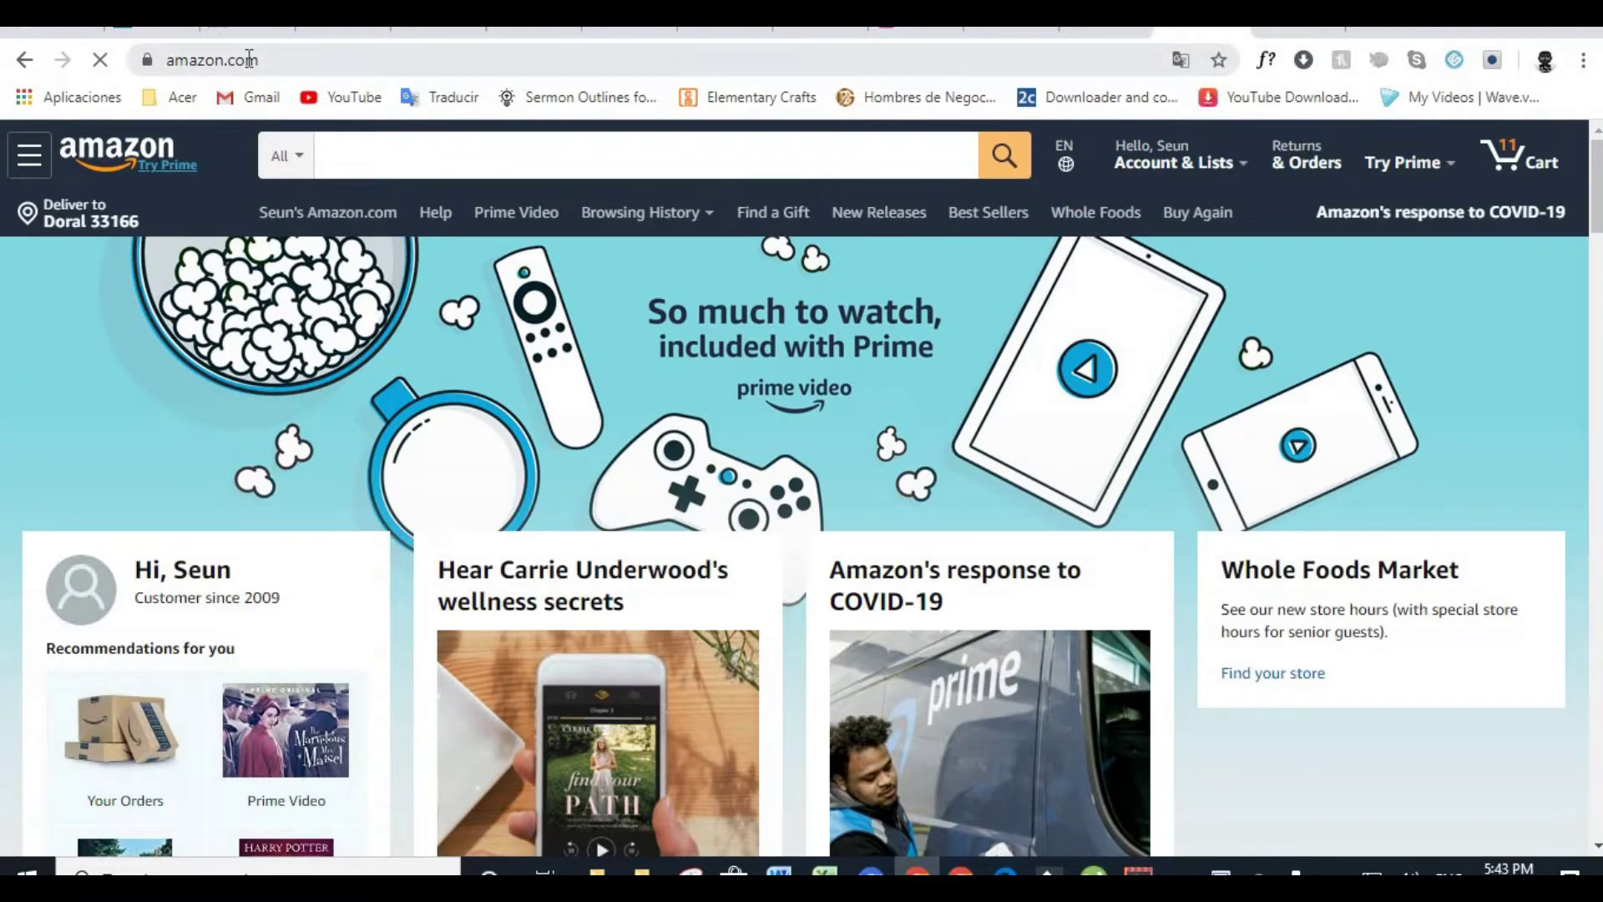
key("ctrl+t")
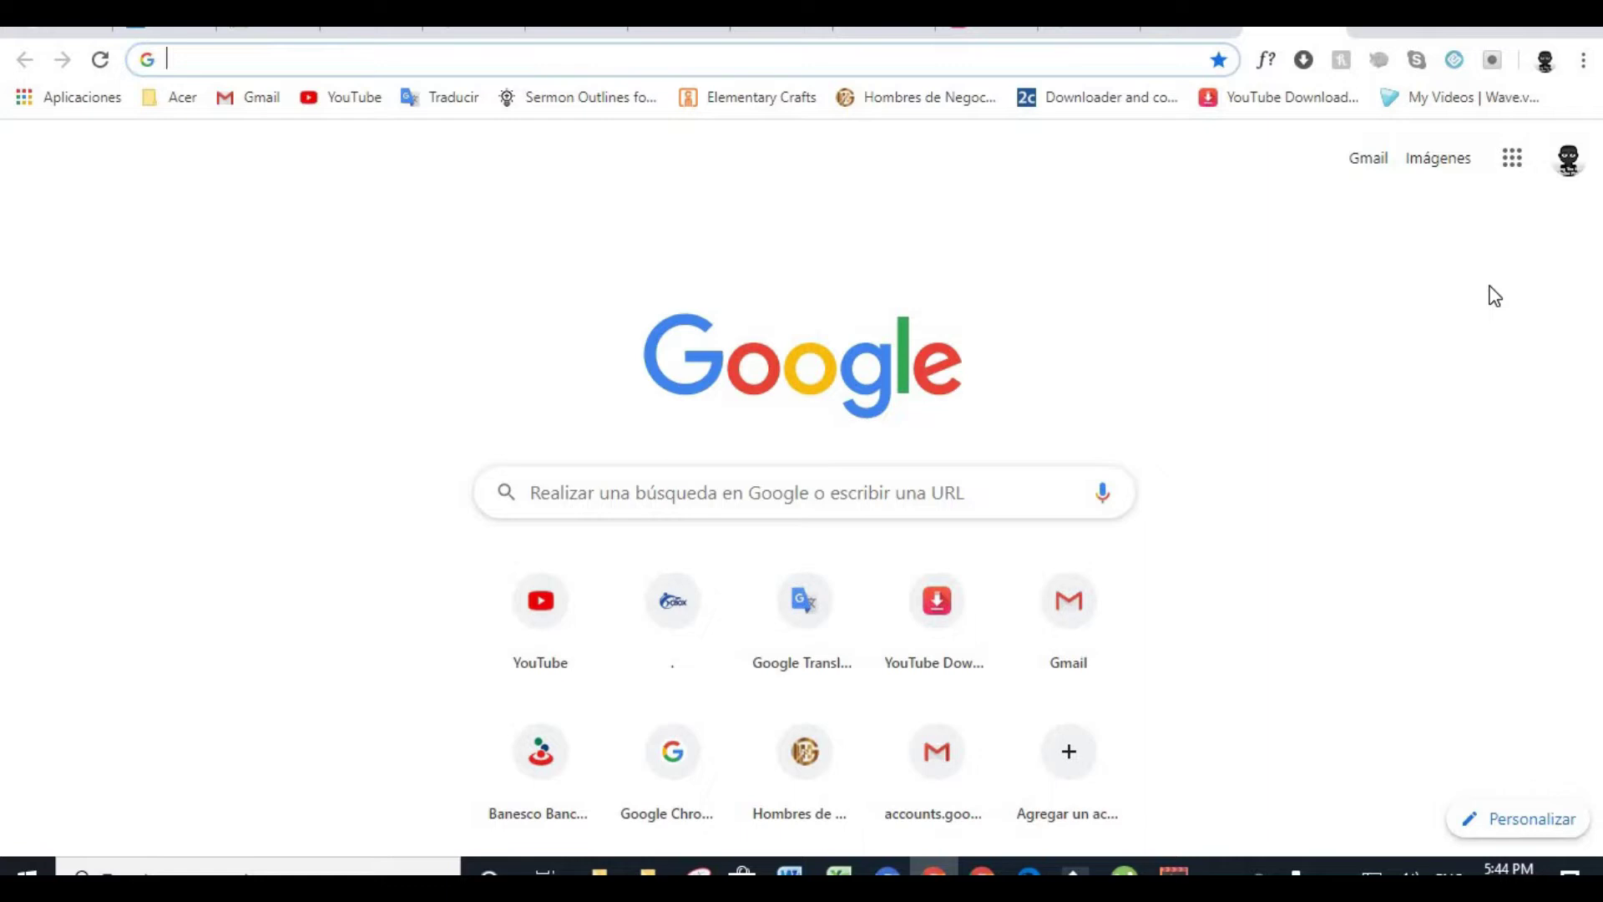
Try tplink.net, then load the router login page at 192.168.0.1 instead
type("tplinl")
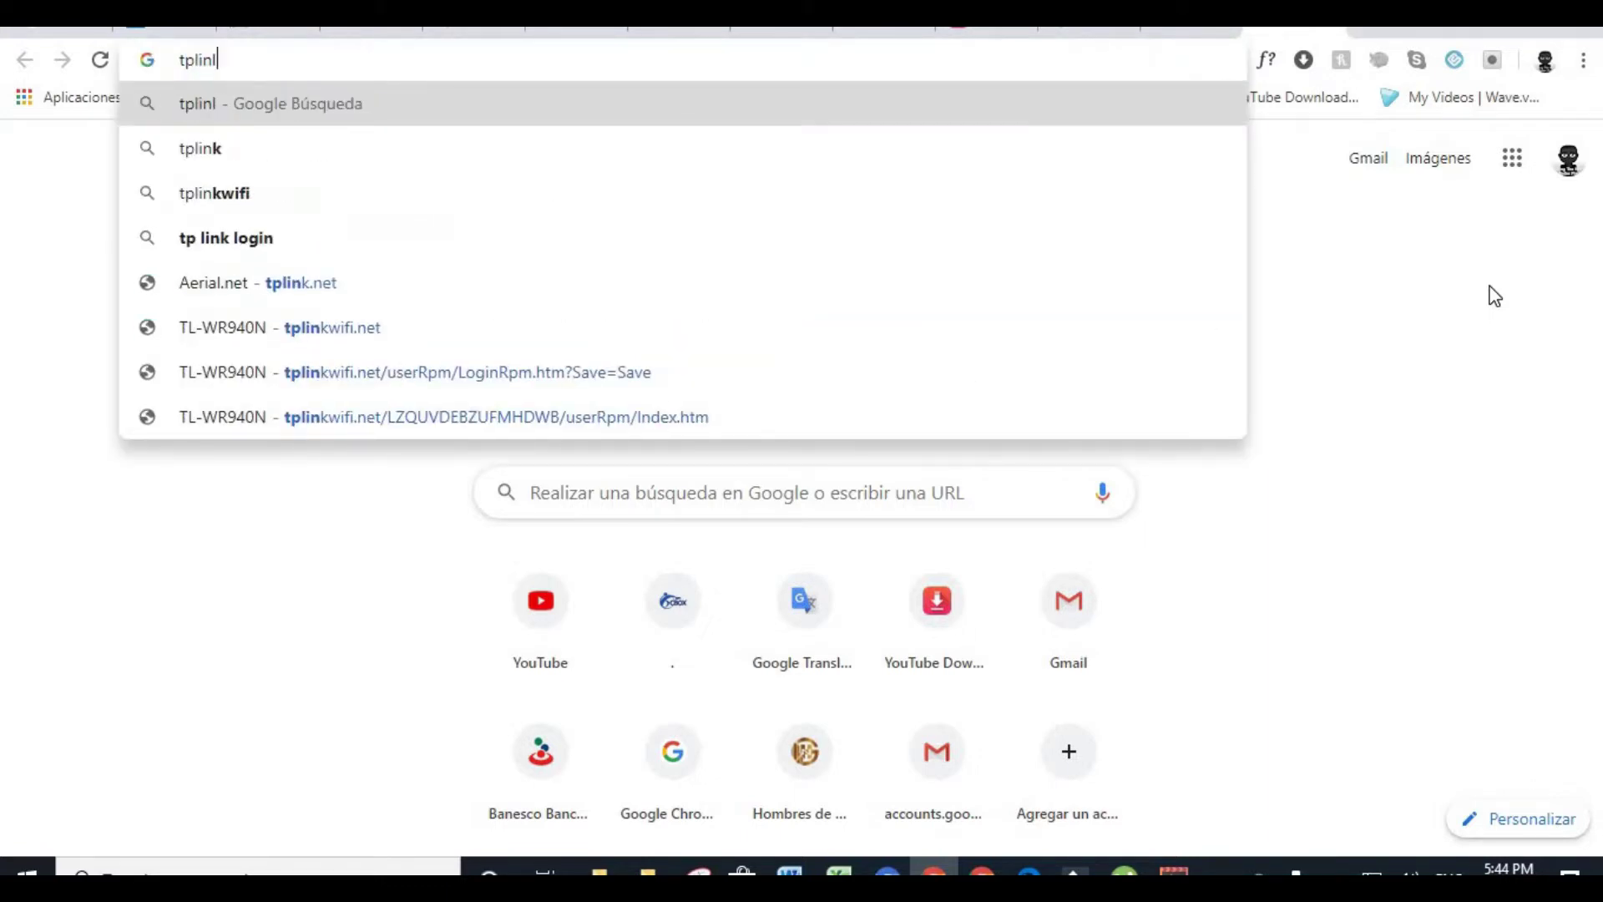
key("BackSpace")
type("k.")
key("Return")
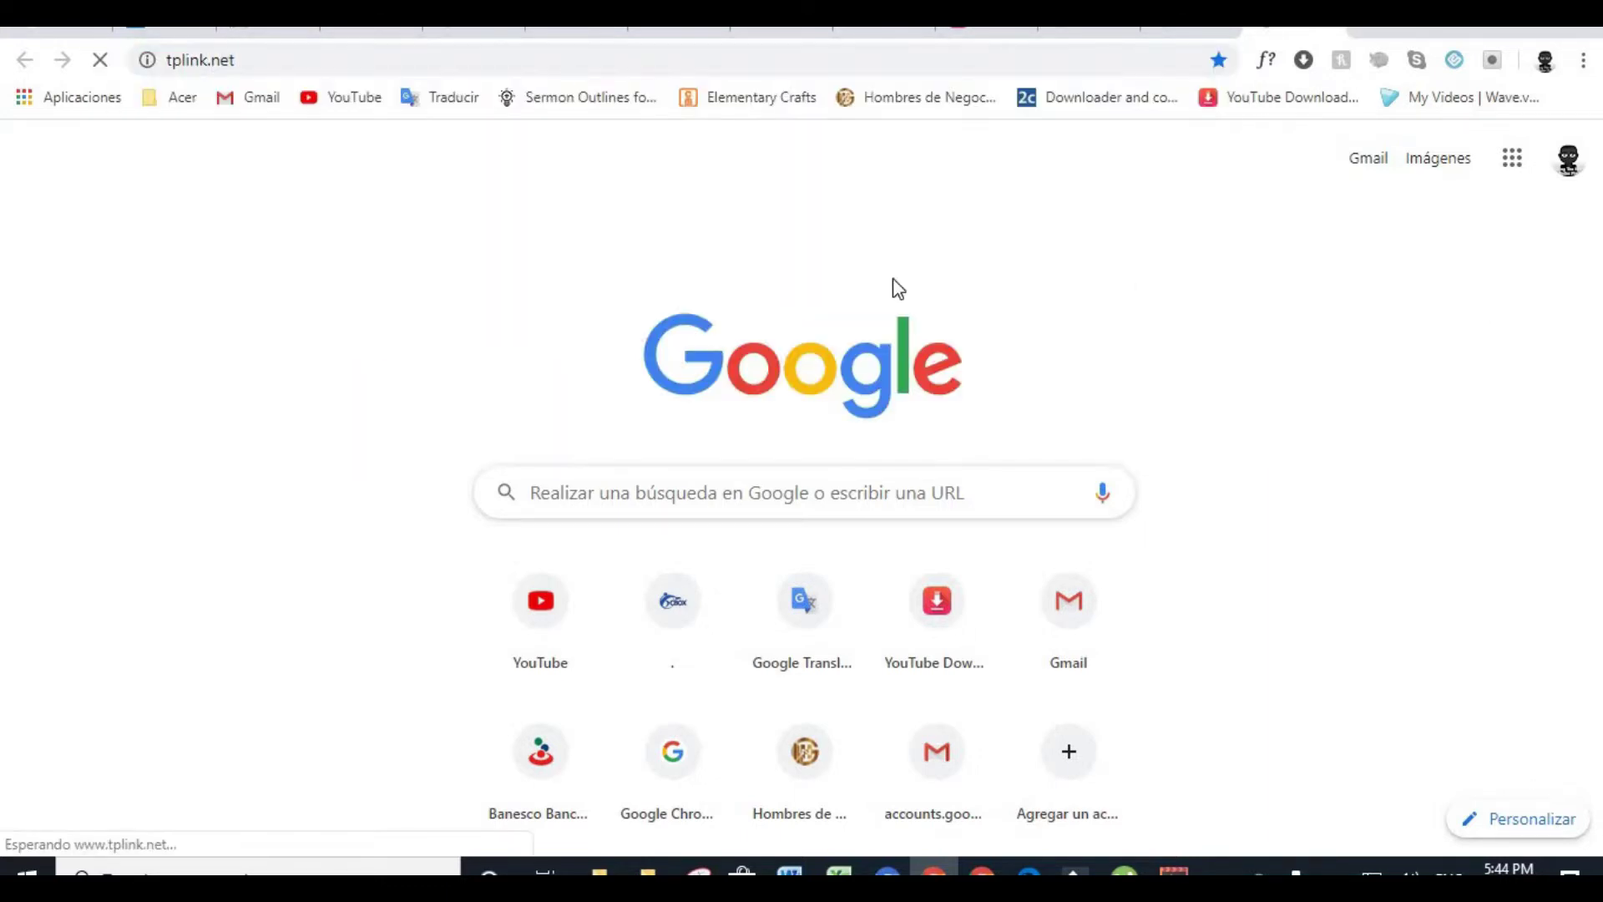
left_click(269, 70)
key("BackSpace")
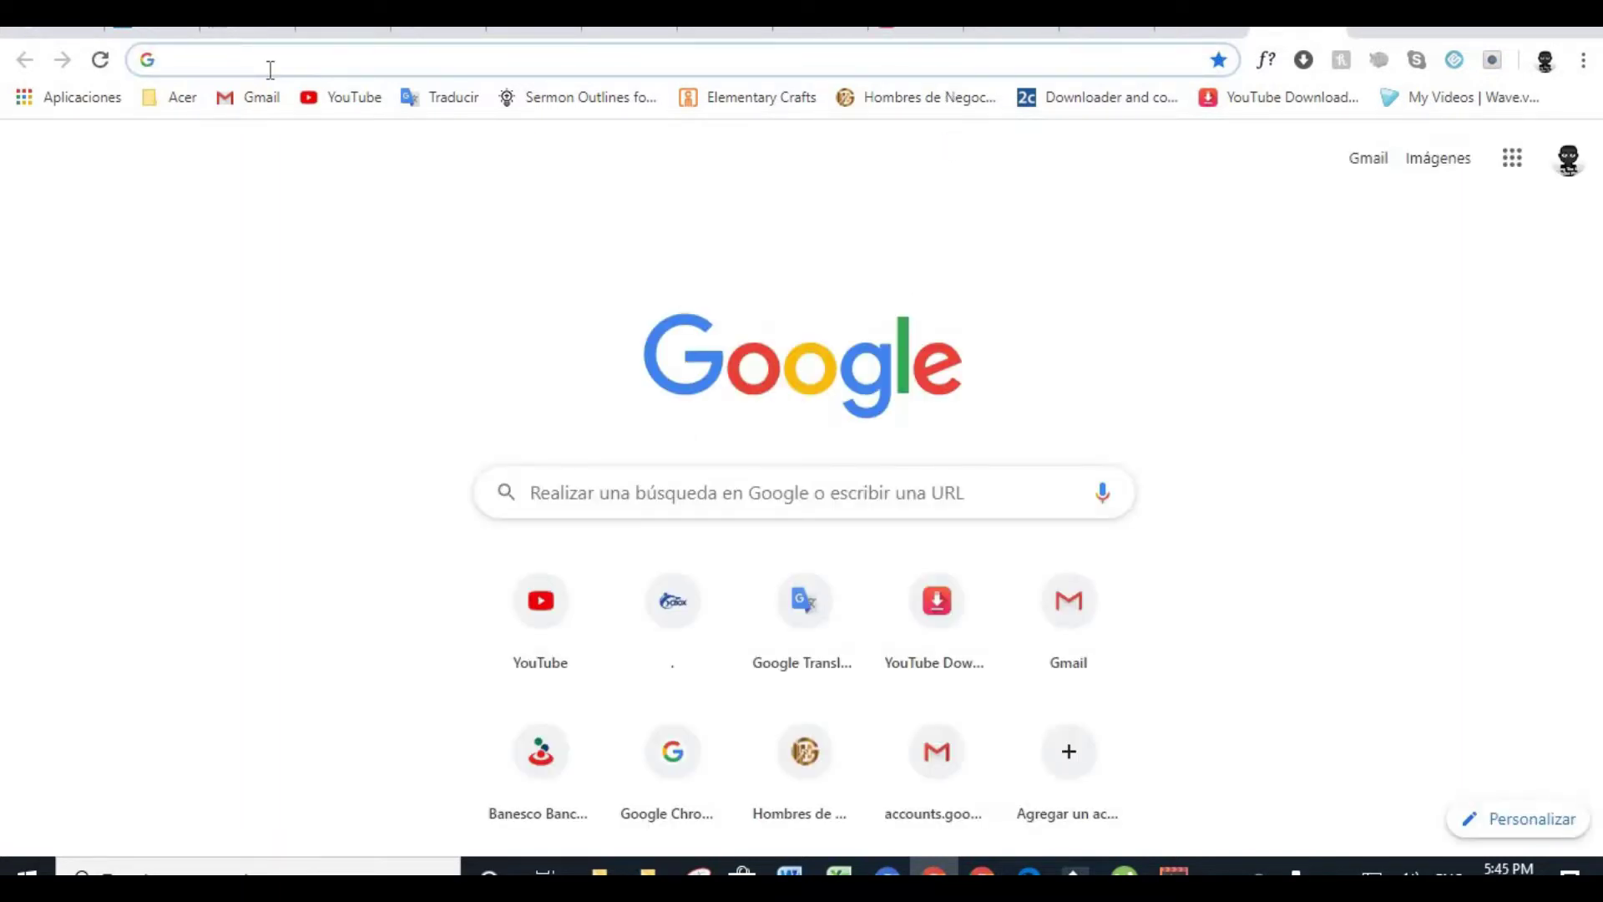
type("192")
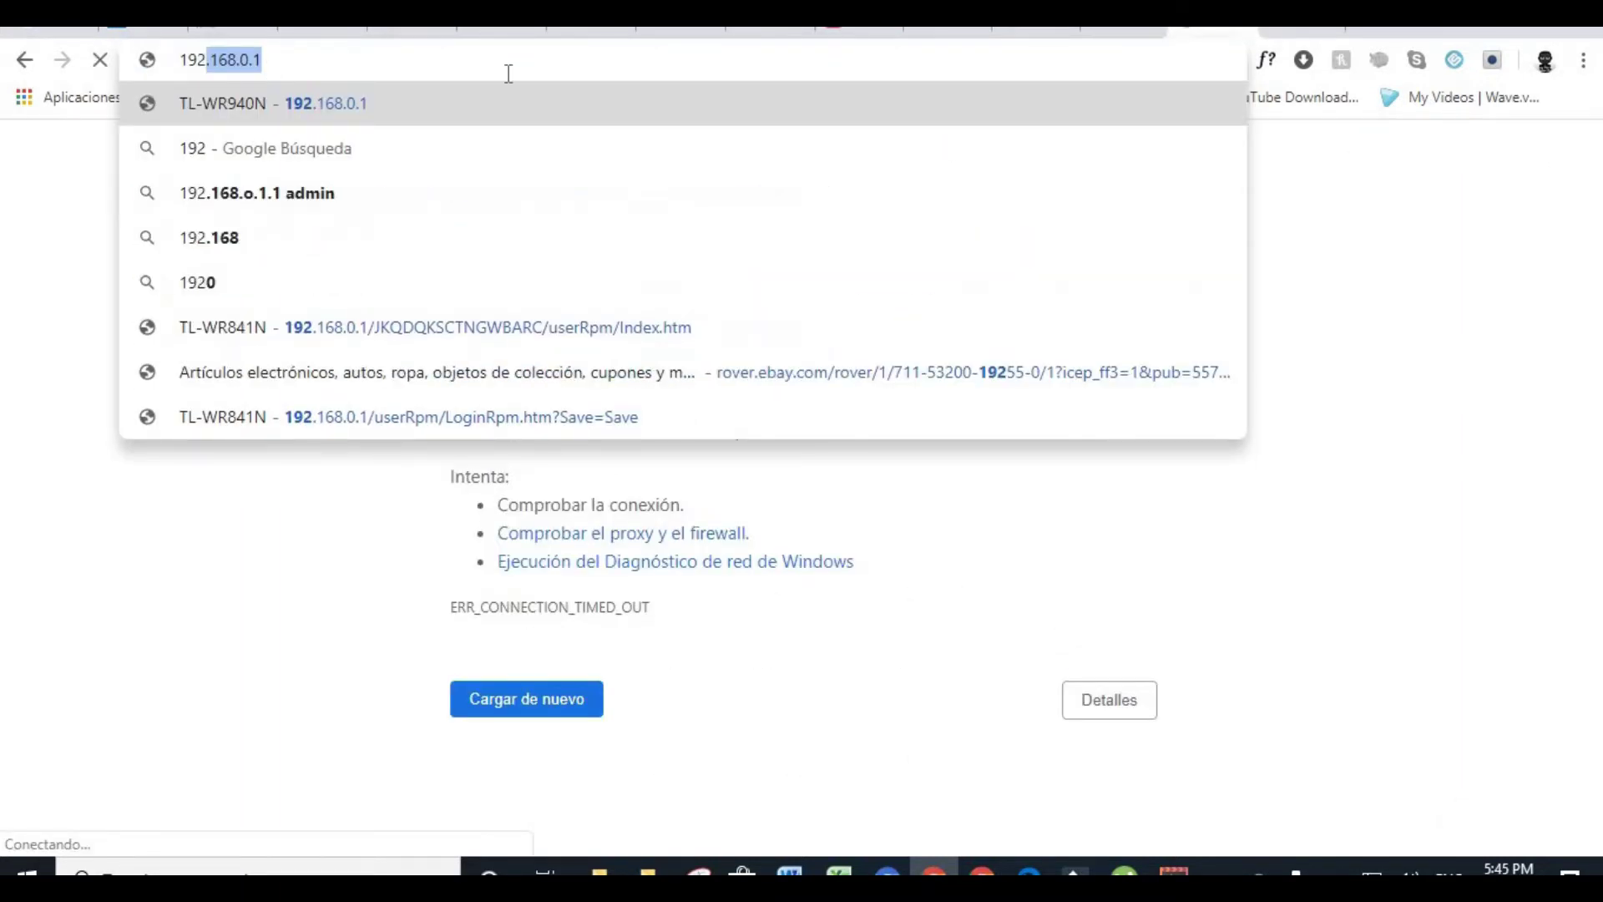
type(".168.0.1")
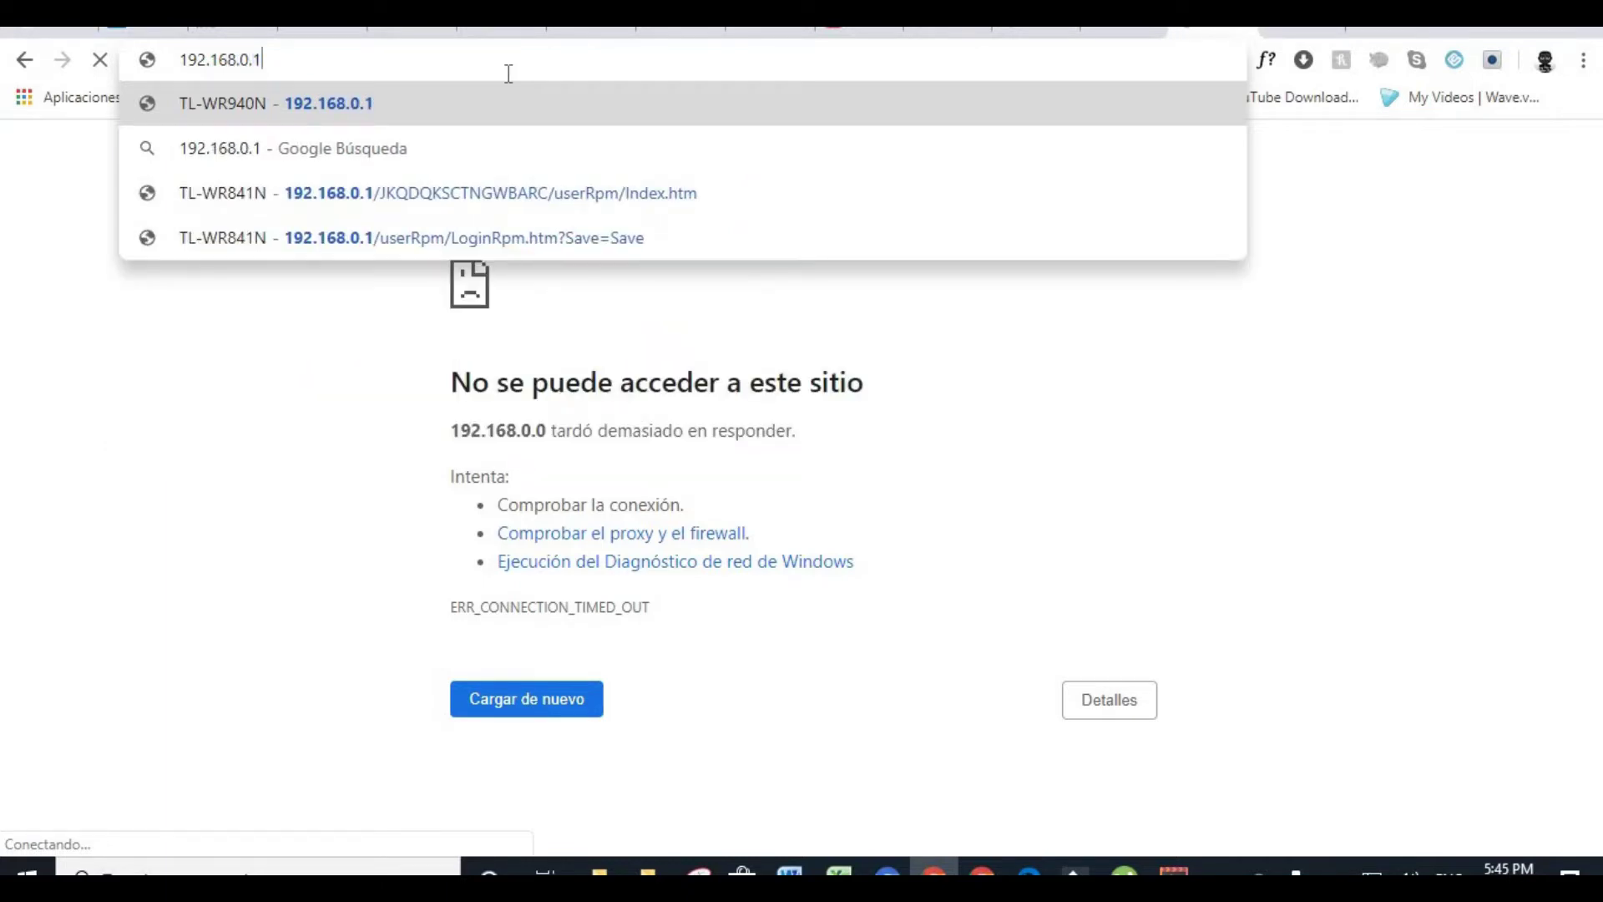
key("Return")
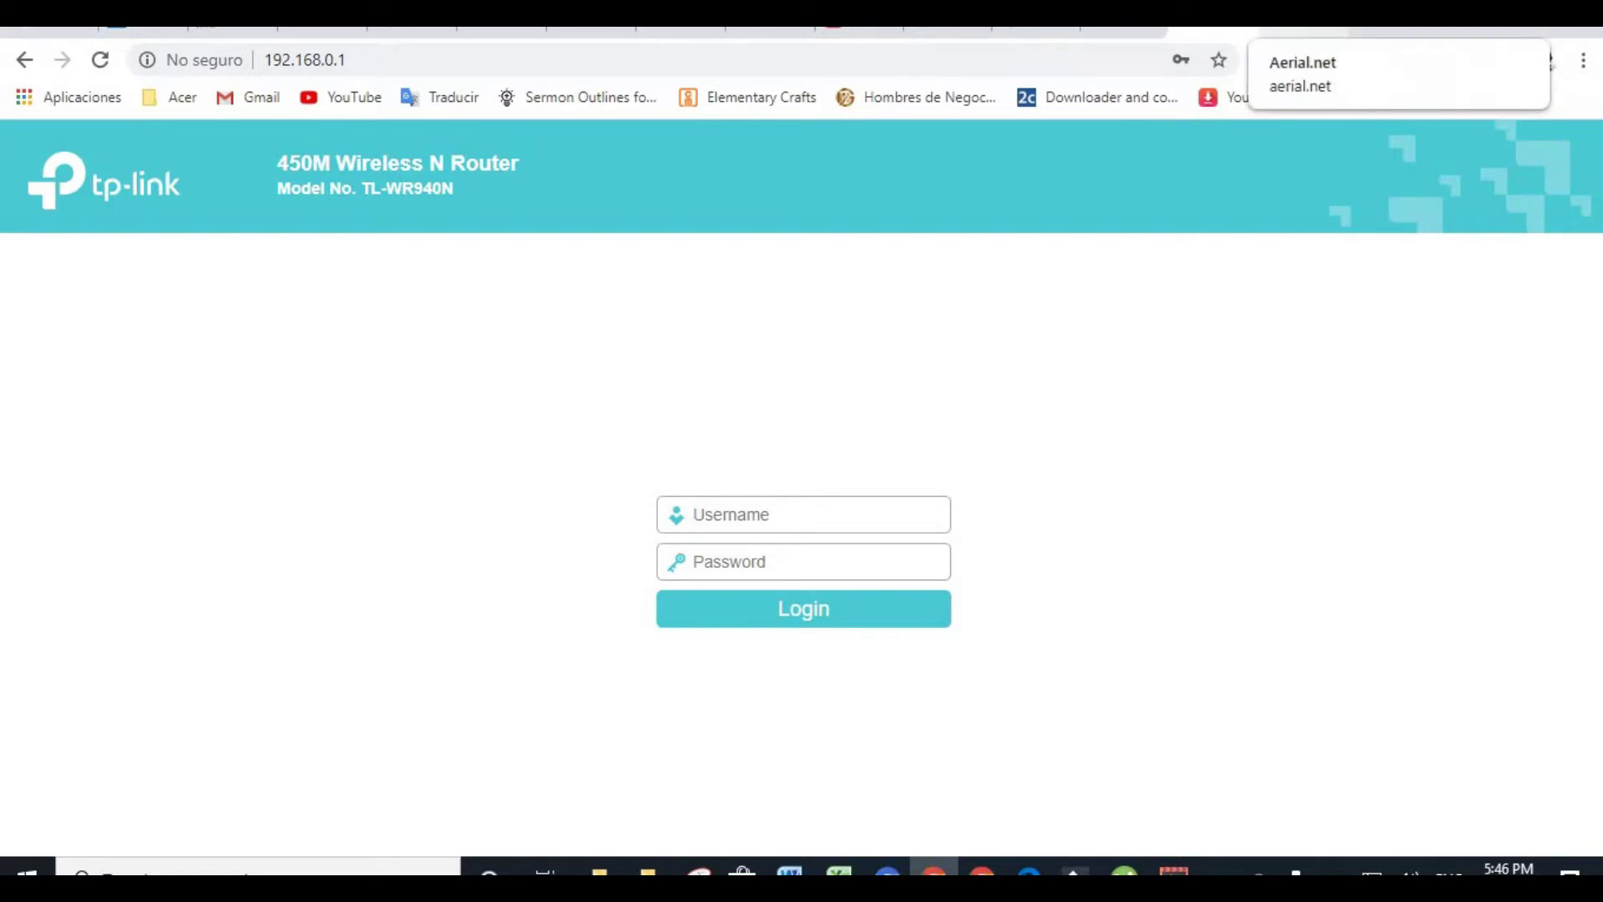
In the Aerial.net shop tab, go to the suggested tplinkwifi.net address
left_click(1299, 27)
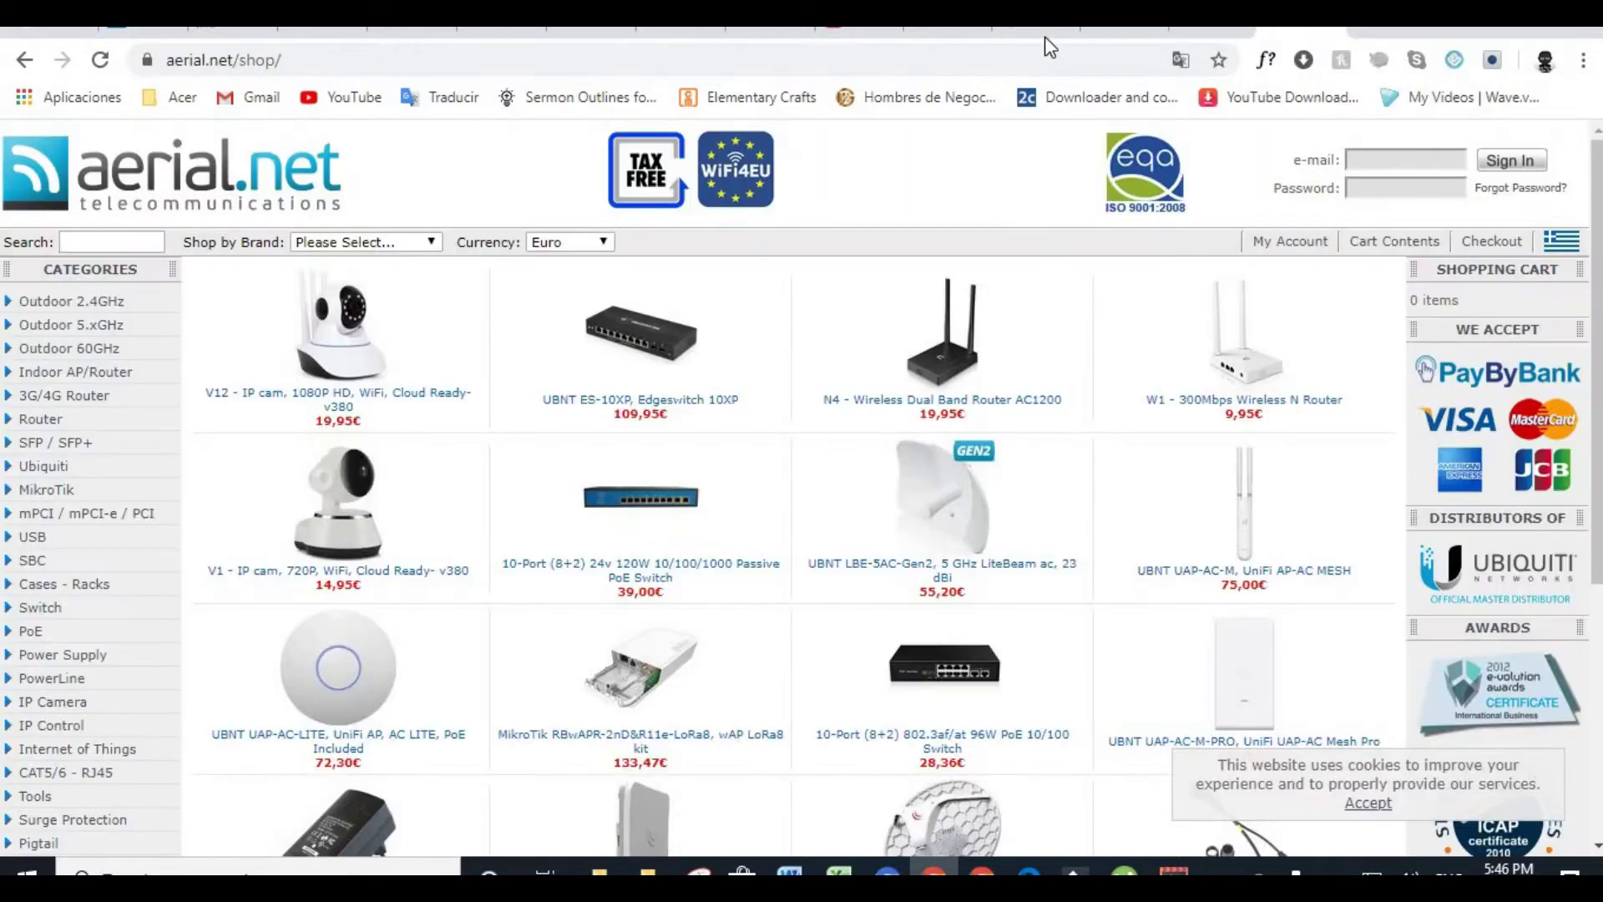
left_click(344, 53)
type("tplink")
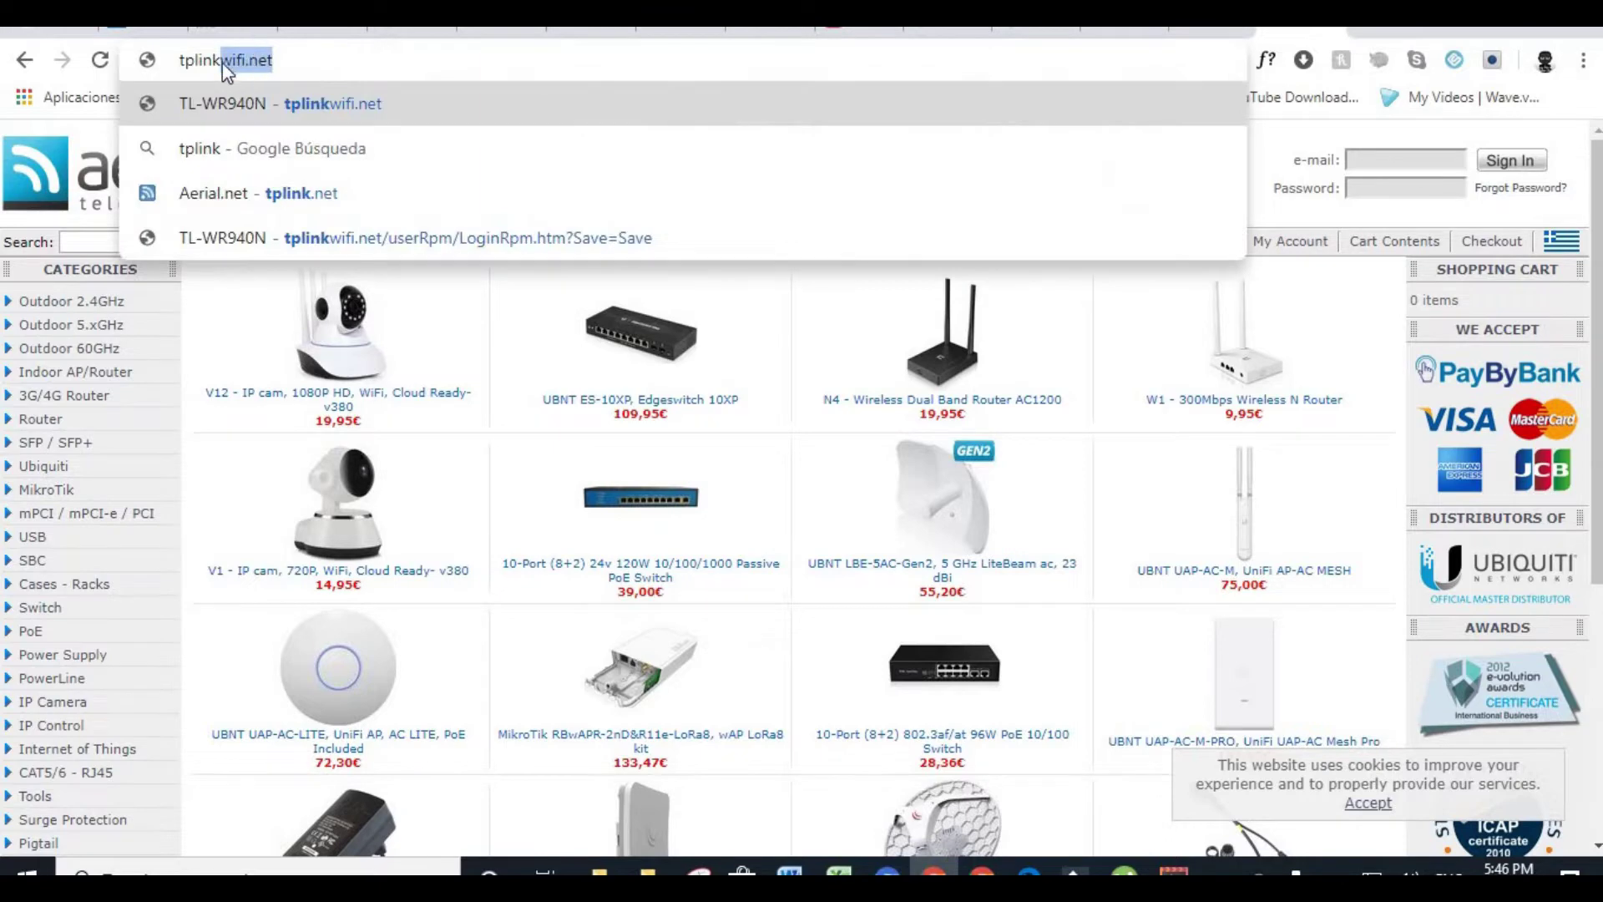
left_click(222, 60)
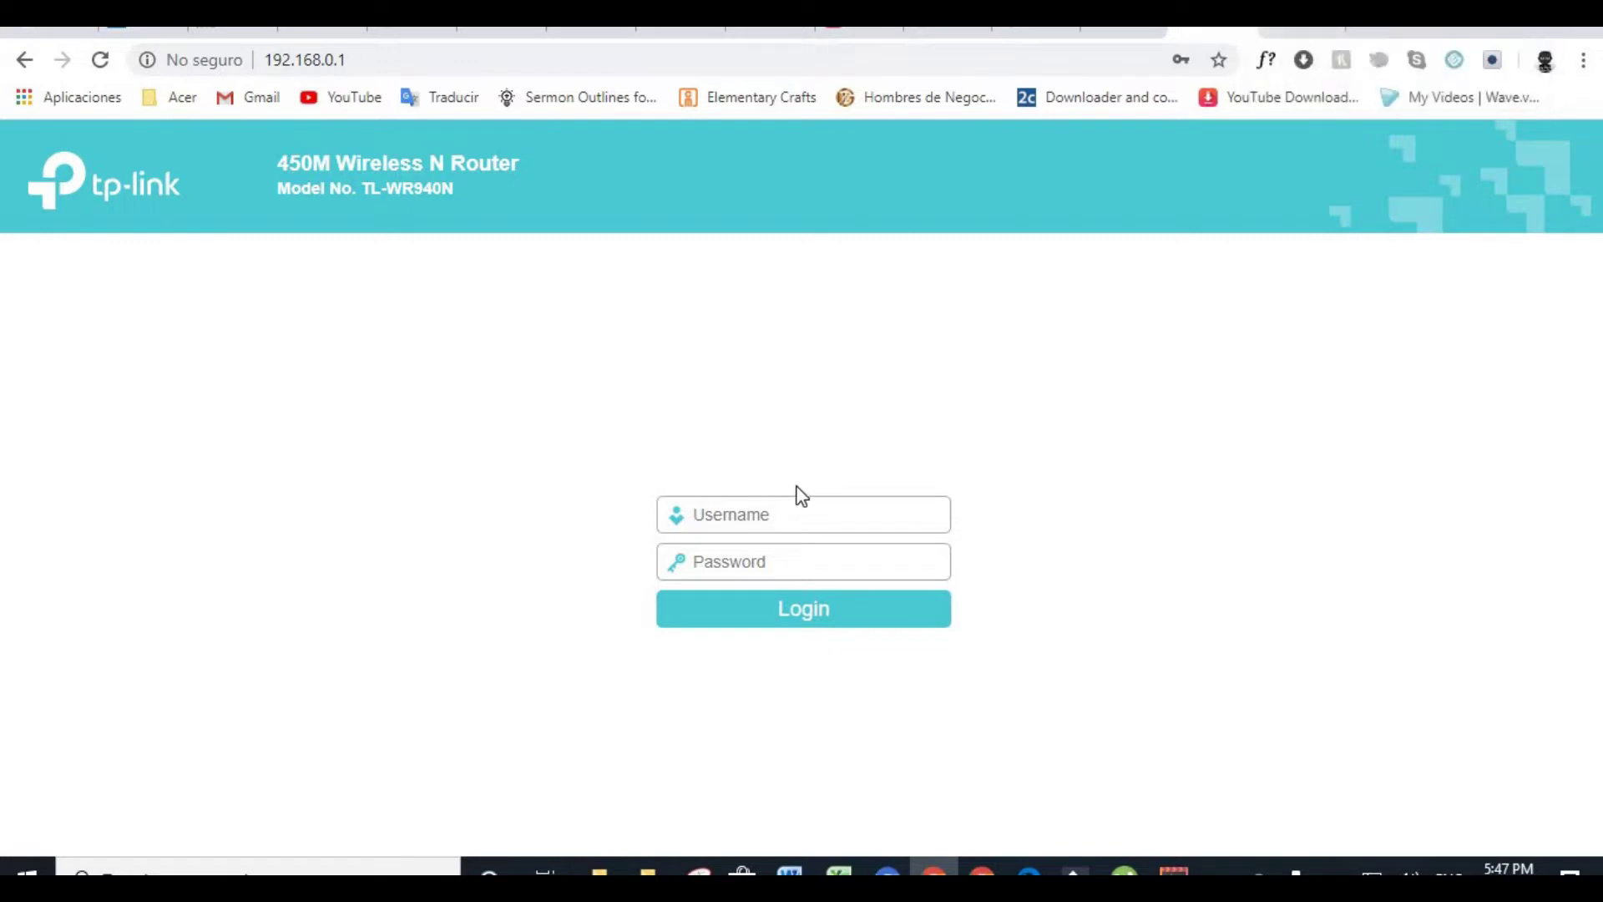
Log in to the router with username admin and the router password
left_click(740, 511)
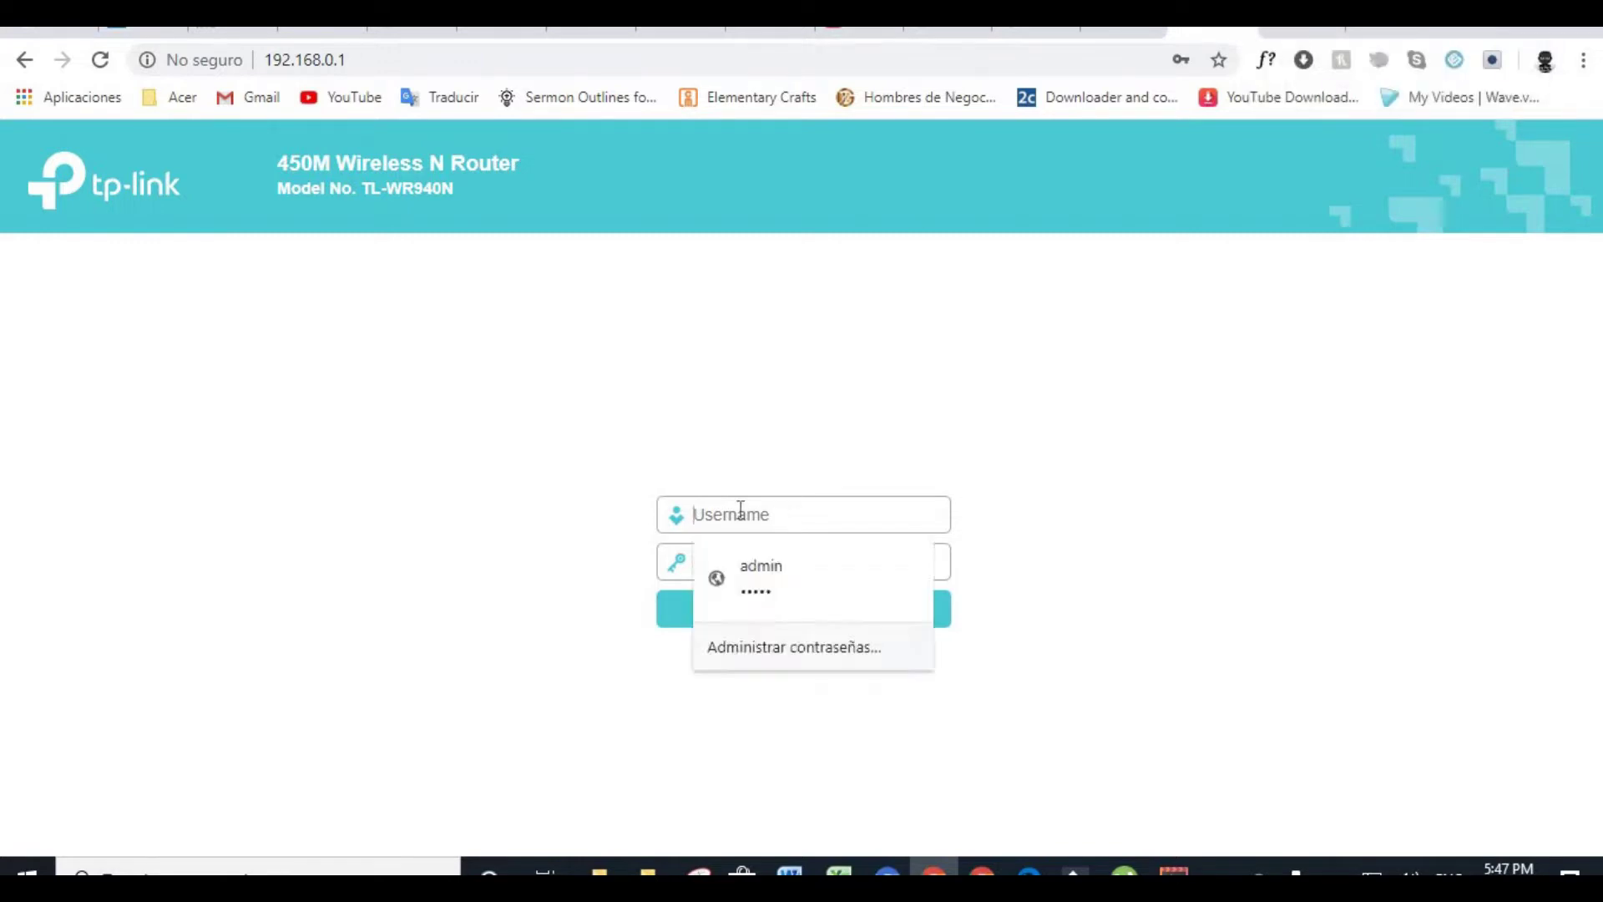
left_click(1033, 451)
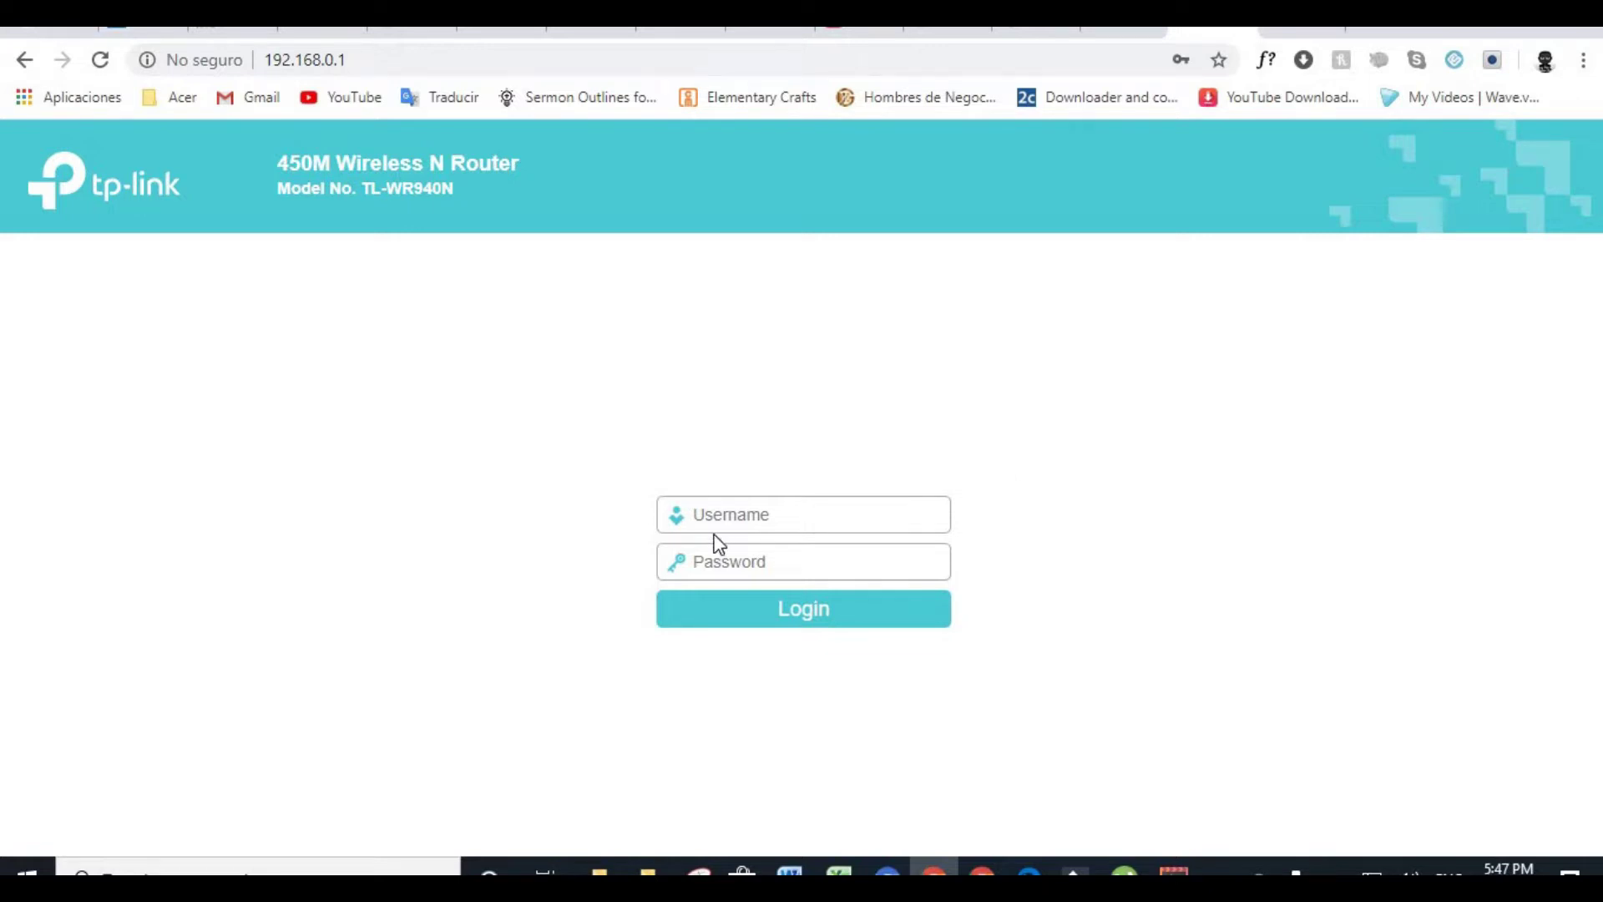
left_click(726, 515)
type("a")
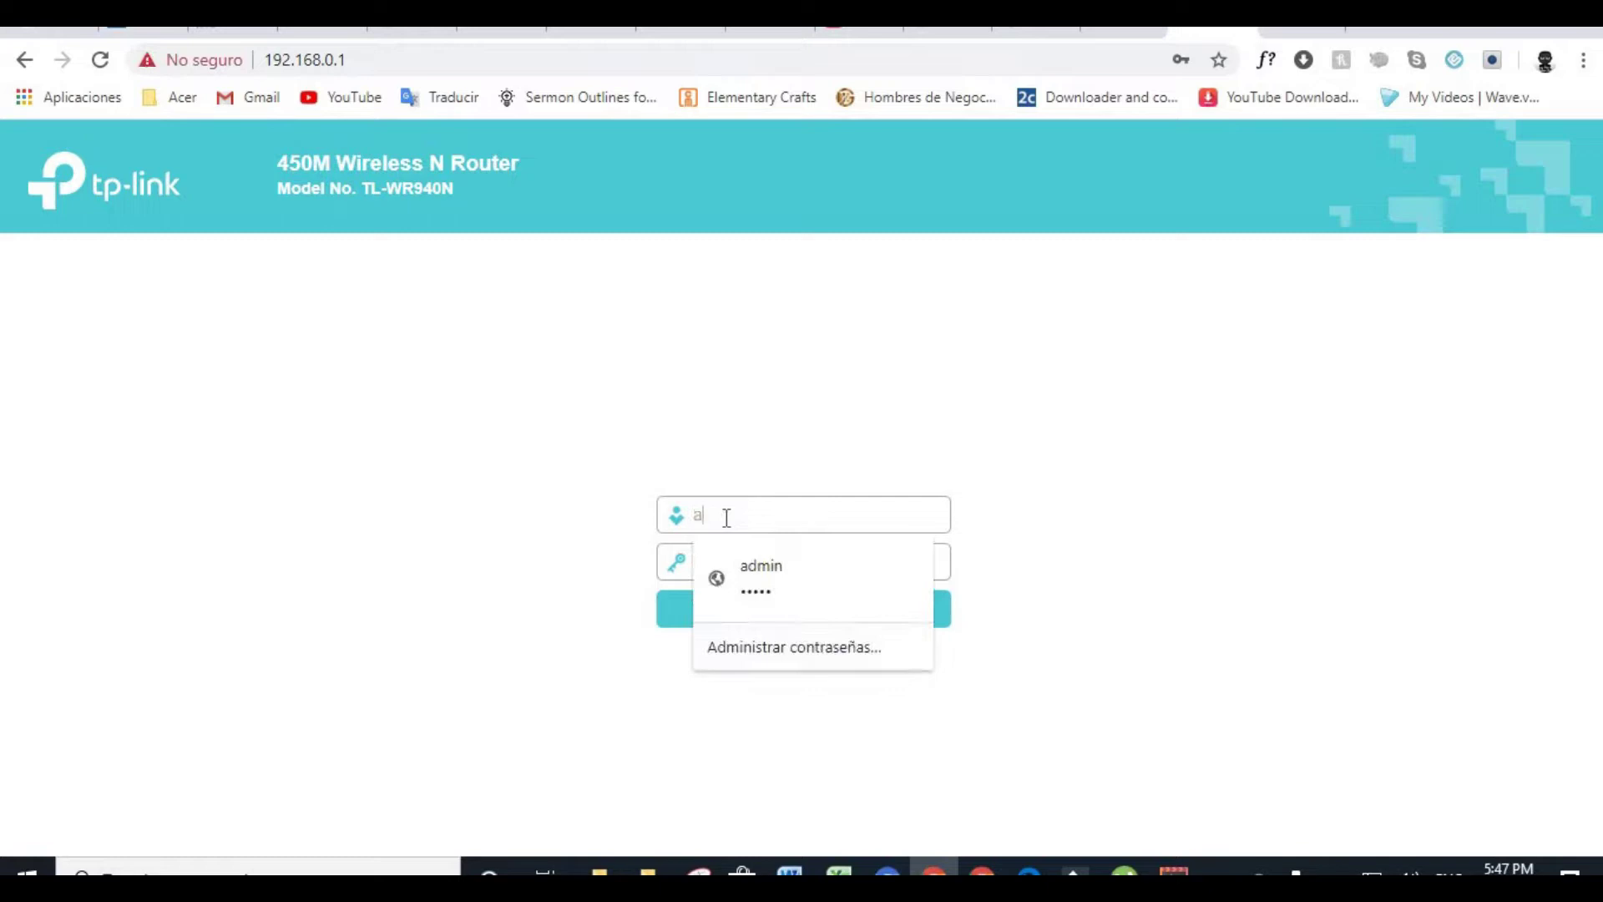
type("dmin")
left_click(1131, 554)
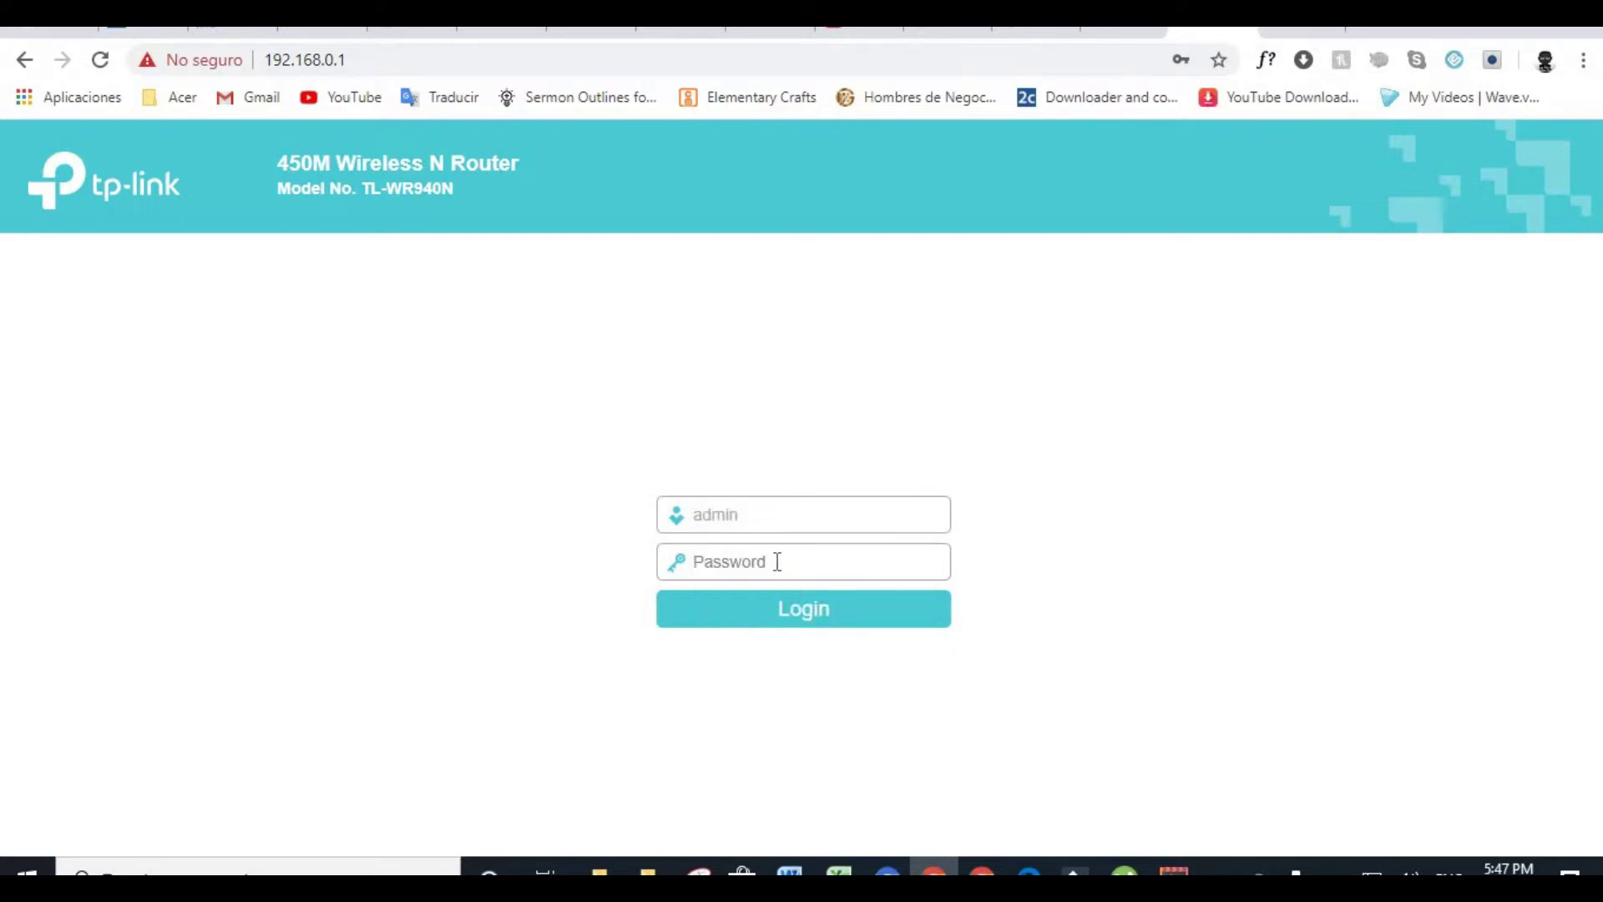
left_click(776, 561)
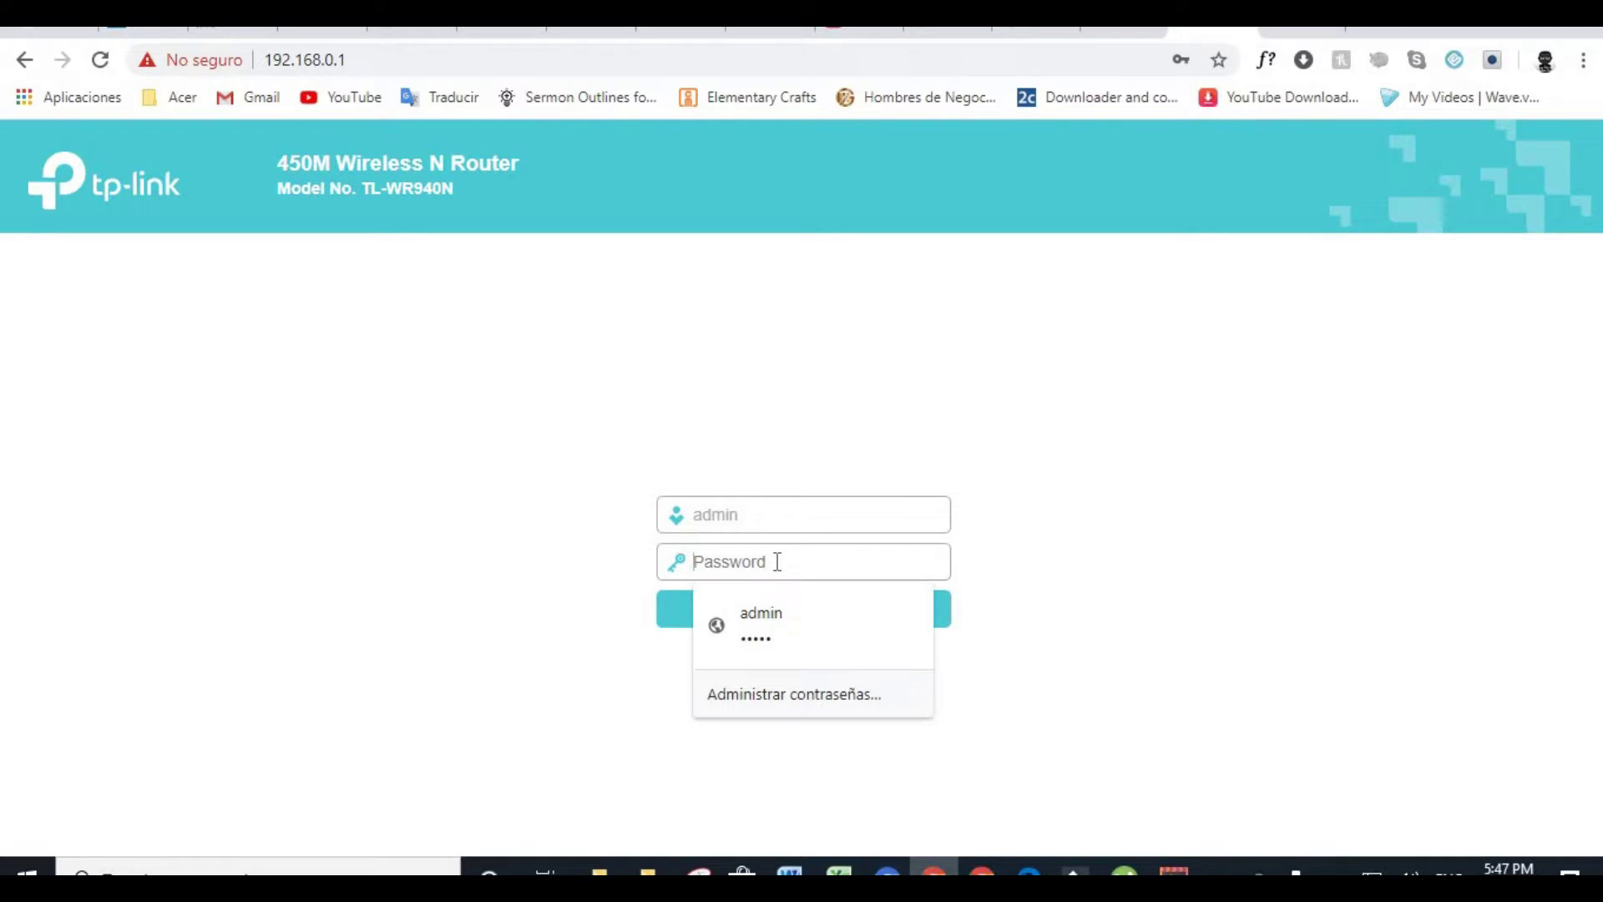
type("admin")
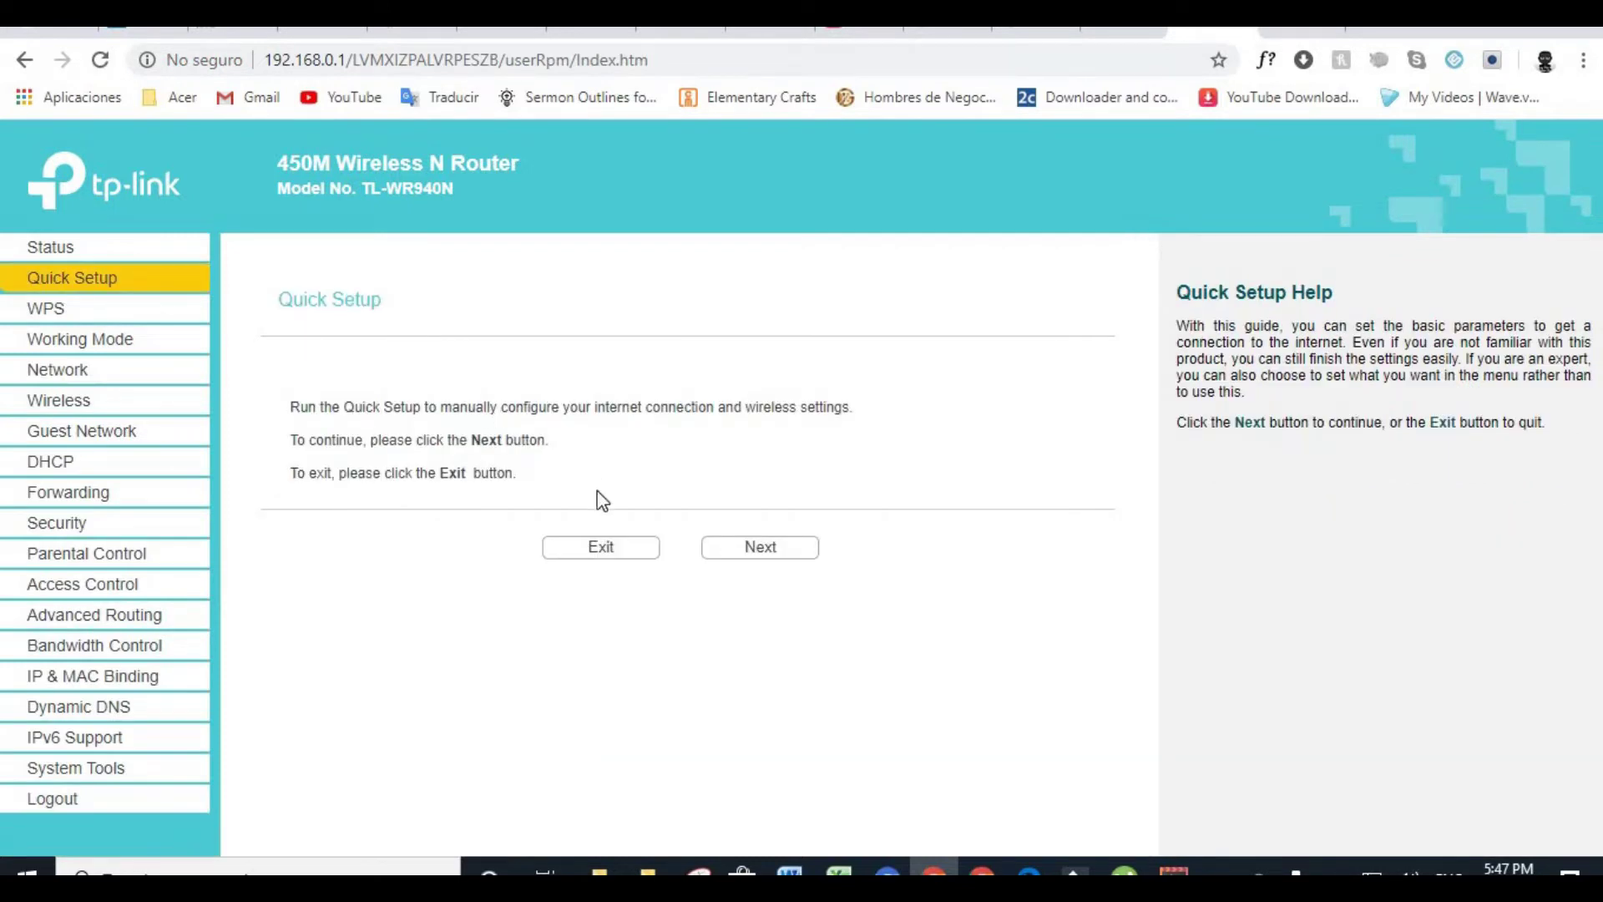
Start Quick Setup and keep Standard Wireless Router as the working mode
left_click(750, 558)
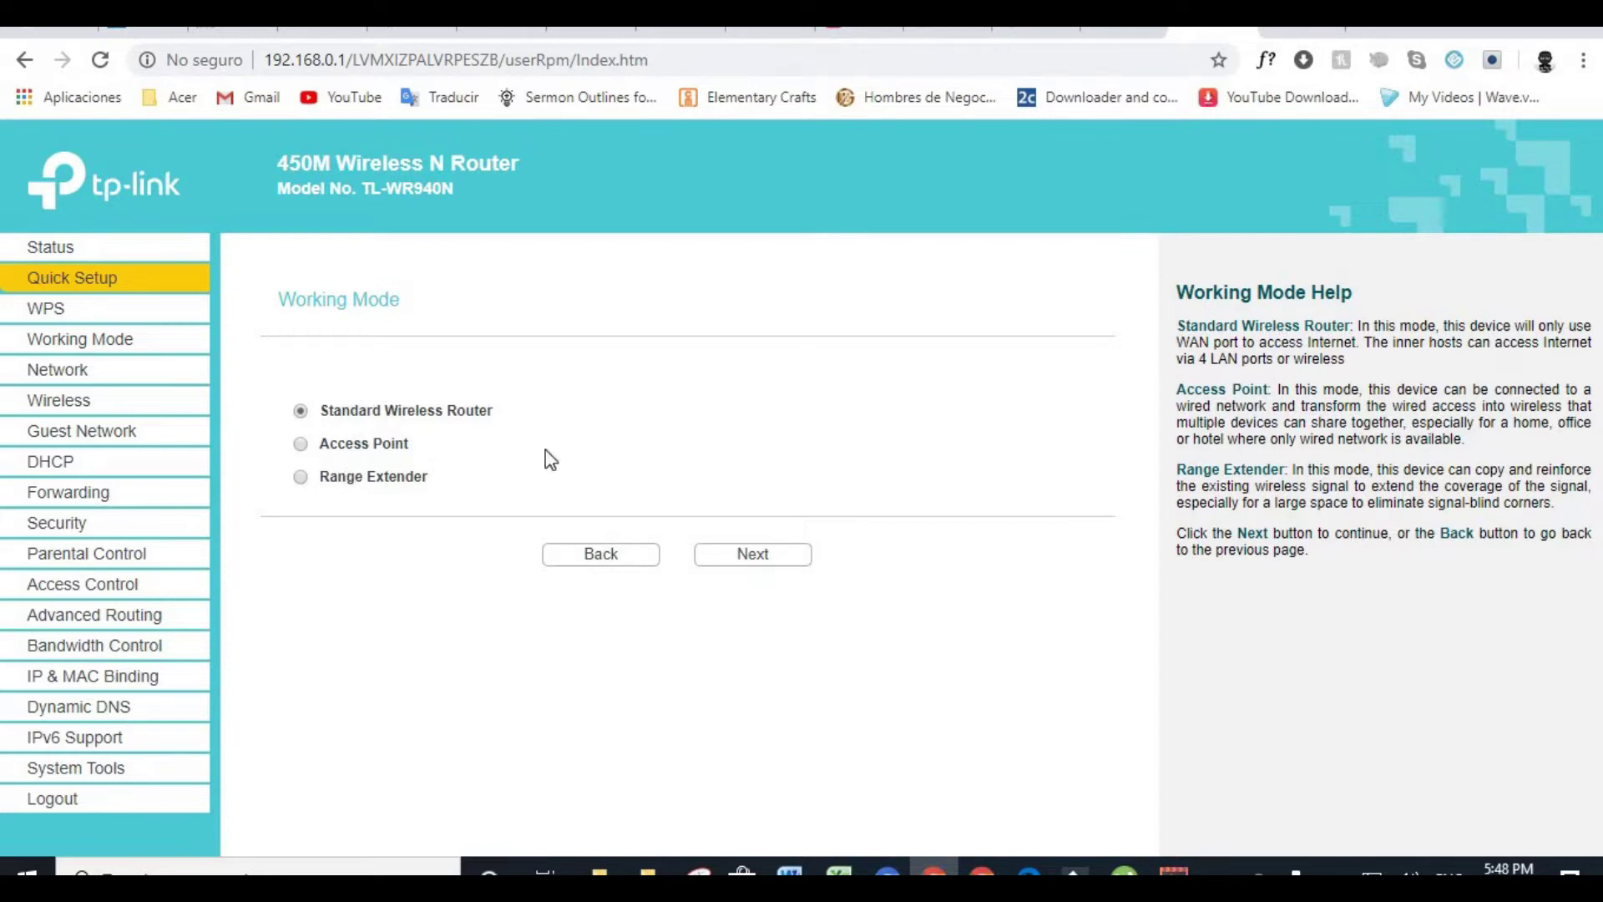
left_click(743, 559)
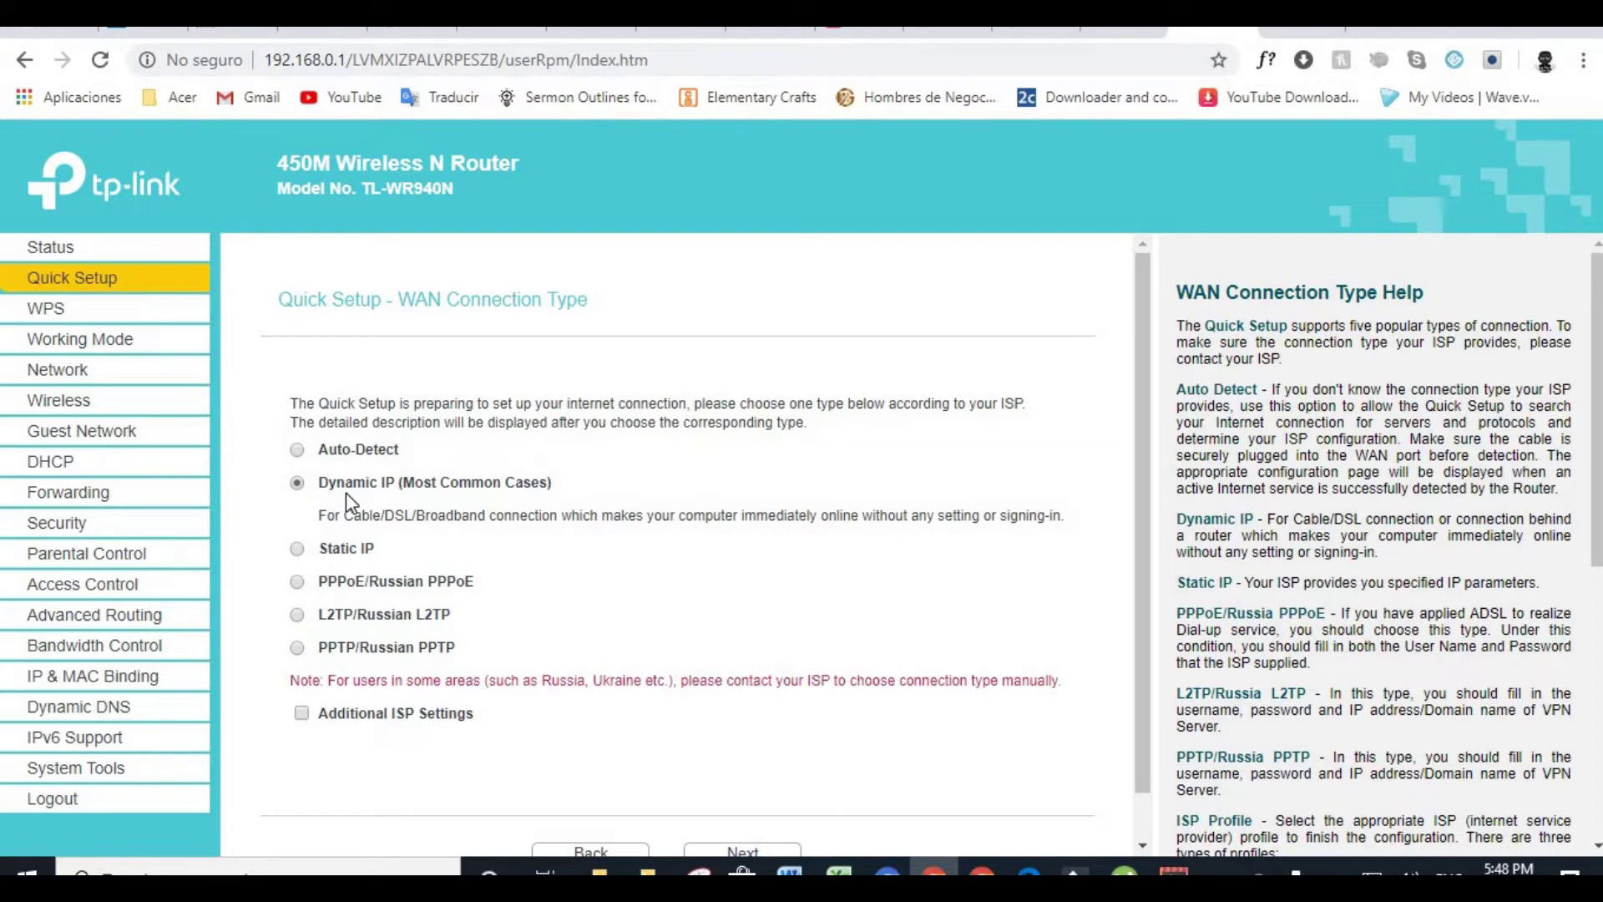
Keep Dynamic IP as the WAN connection type and continue
scroll(346, 493, "down", 1)
left_click(735, 804)
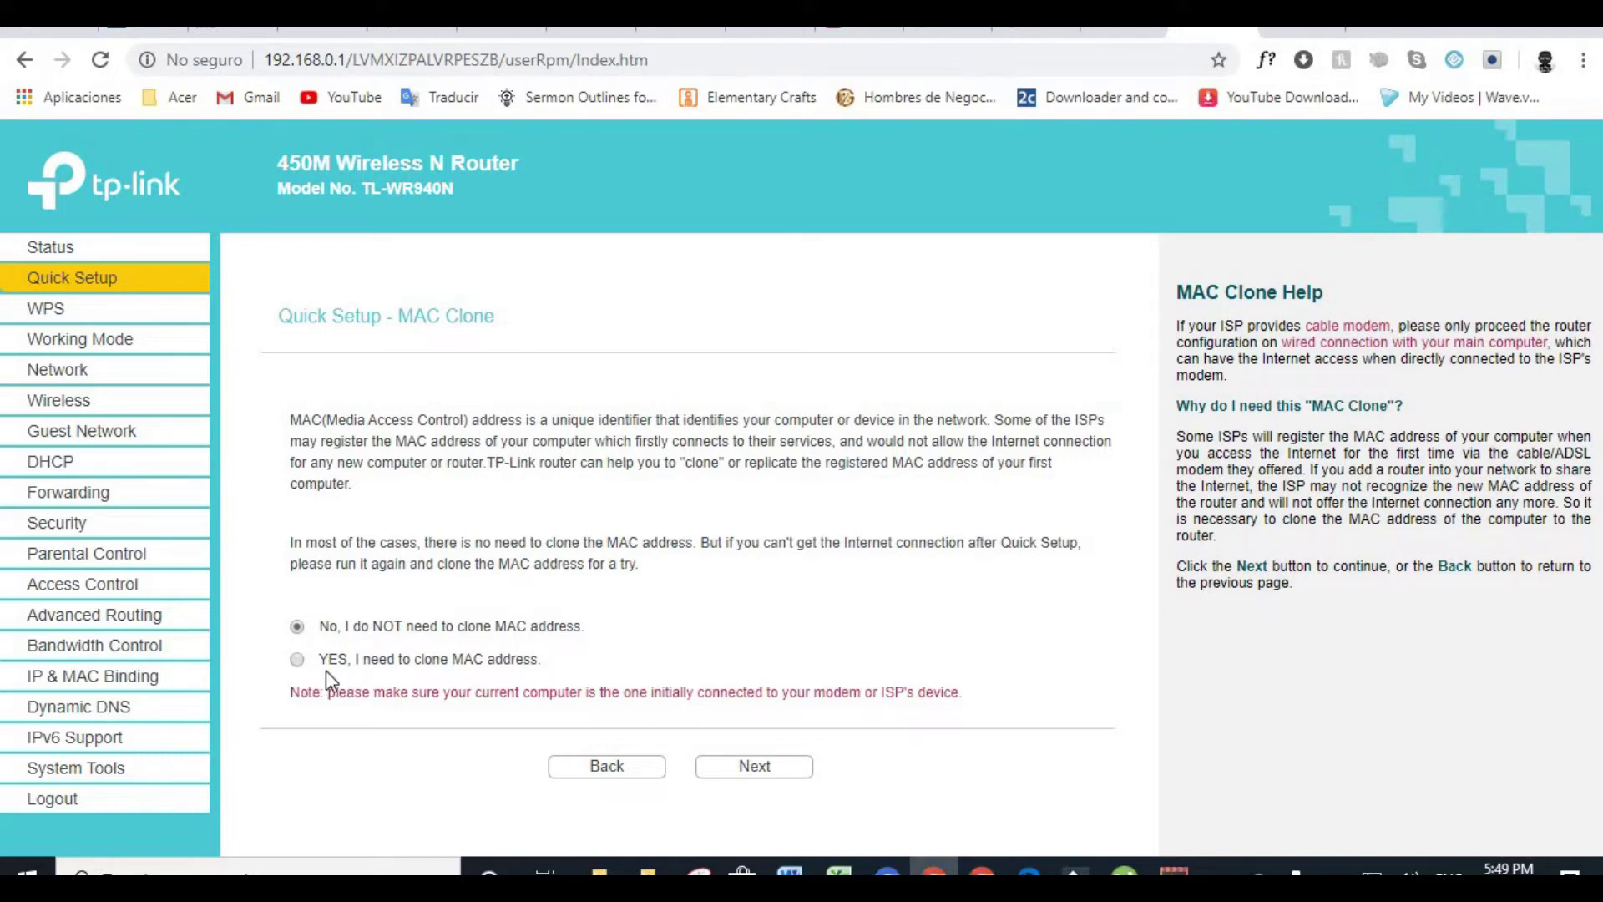
Skip MAC cloning and accept network name TP-Link_07C2 with WPA-PSK/WPA2-PSK security
left_click(736, 774)
scroll(625, 528, "down", 1)
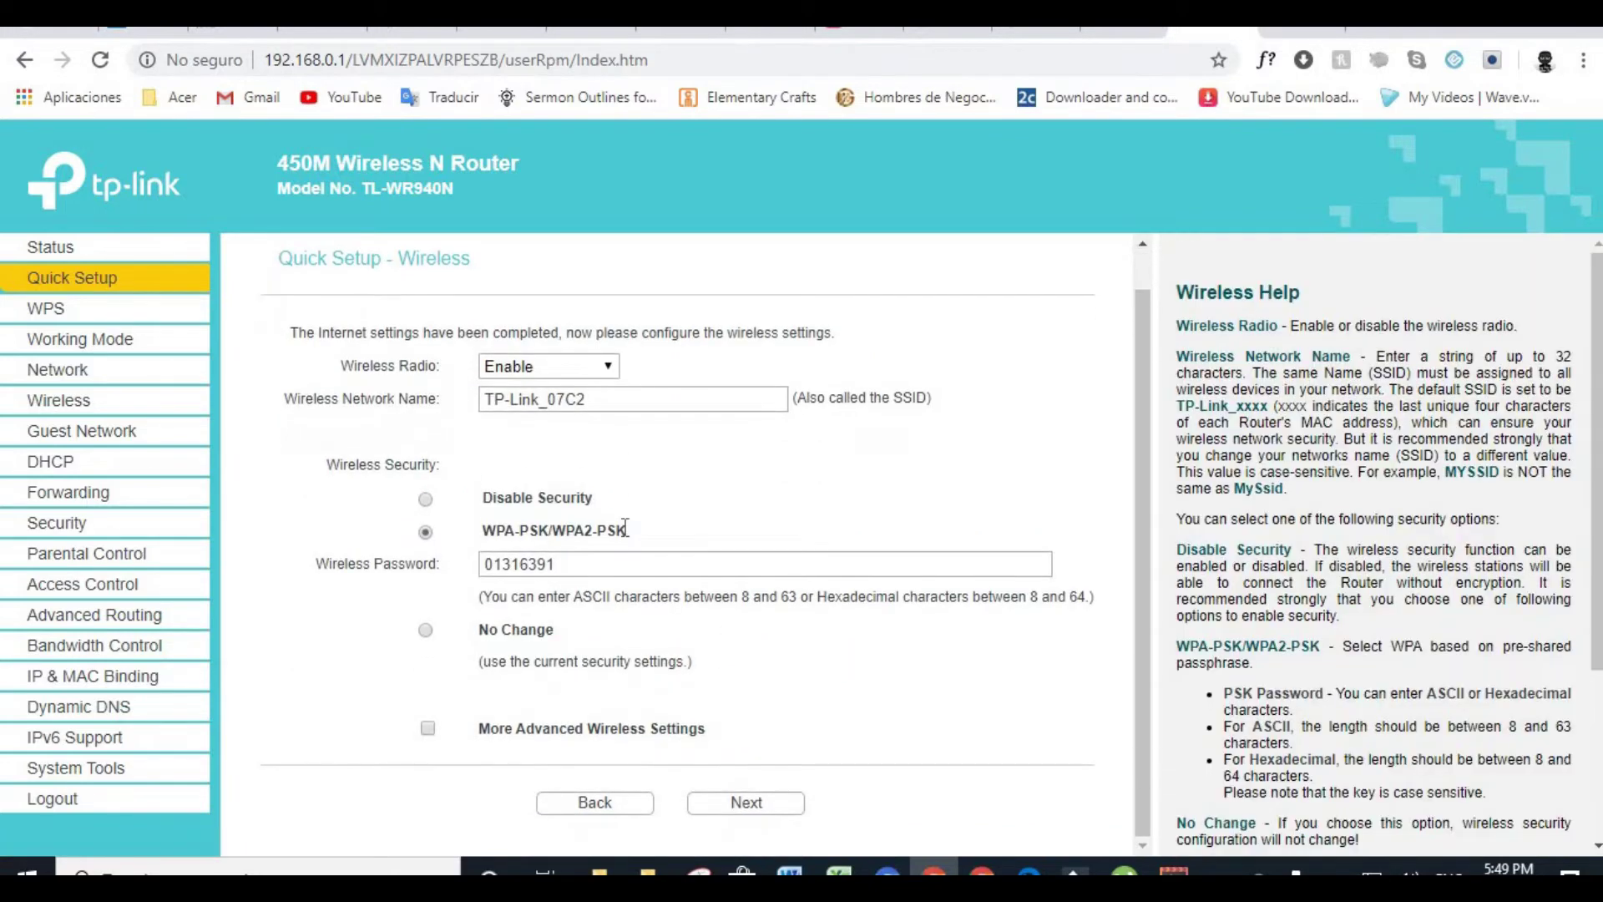
scroll(397, 312, "up", 1)
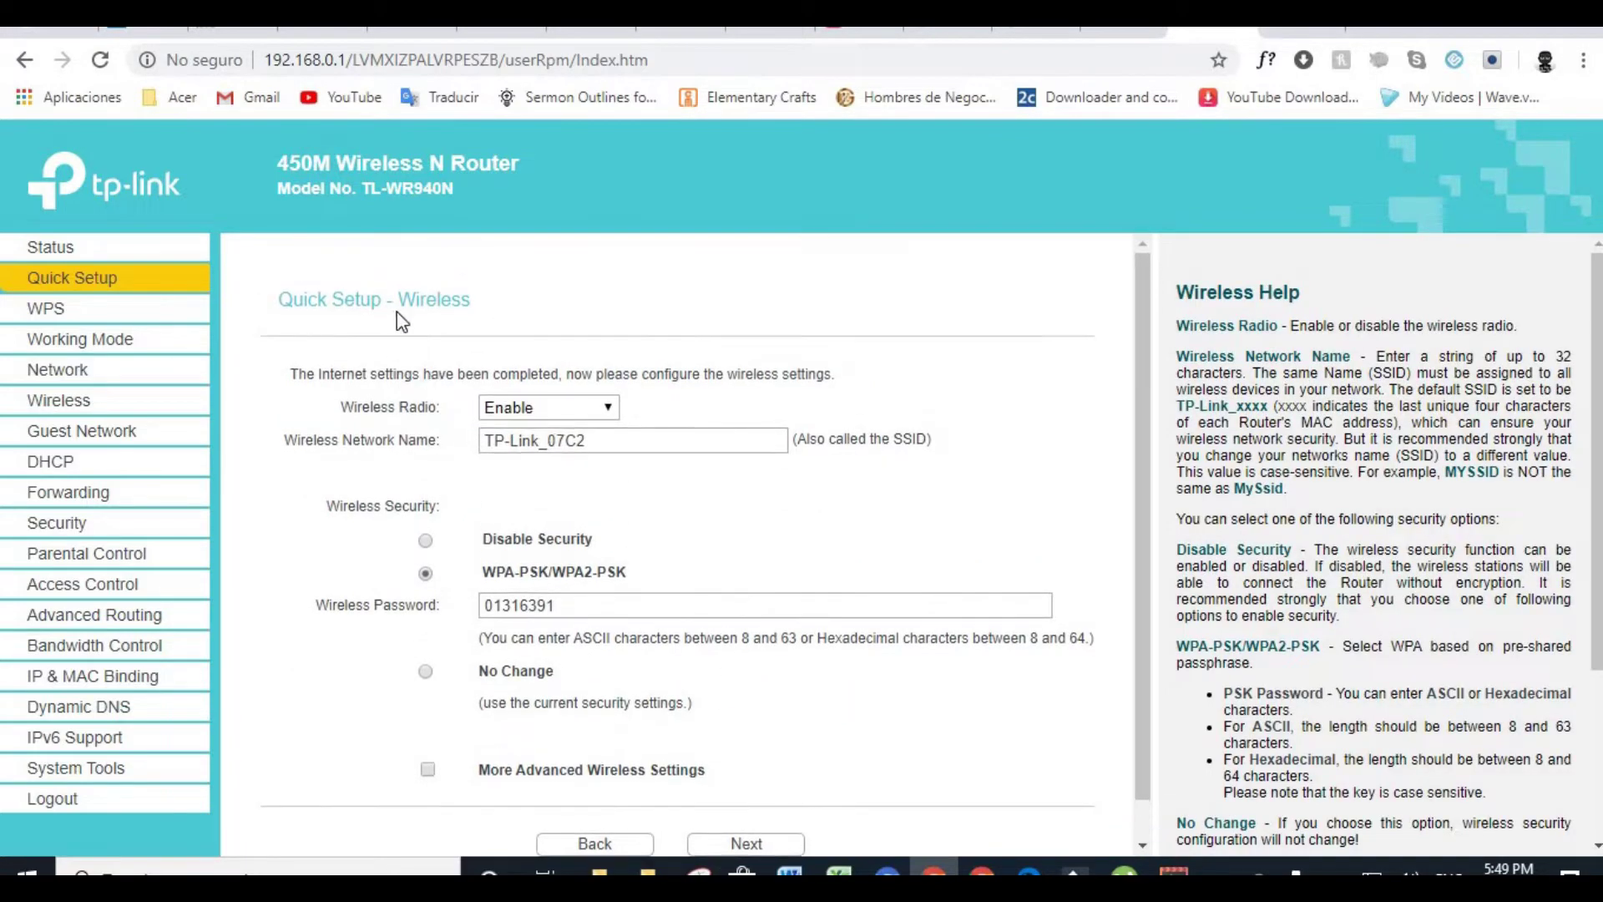
scroll(568, 506, "down", 1)
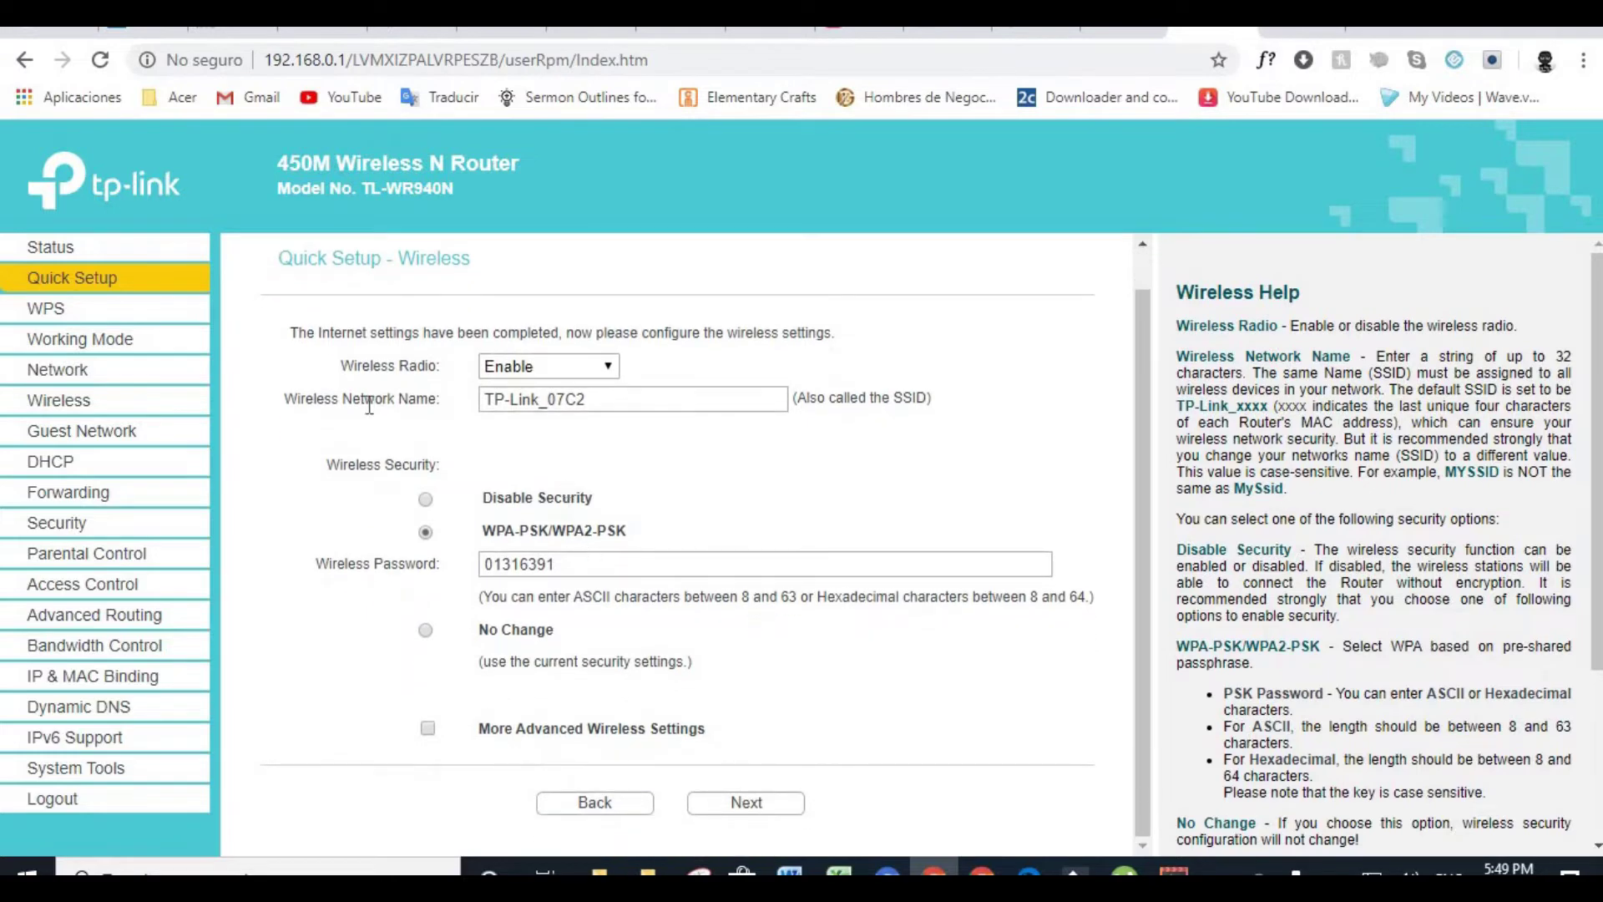
left_click(603, 402)
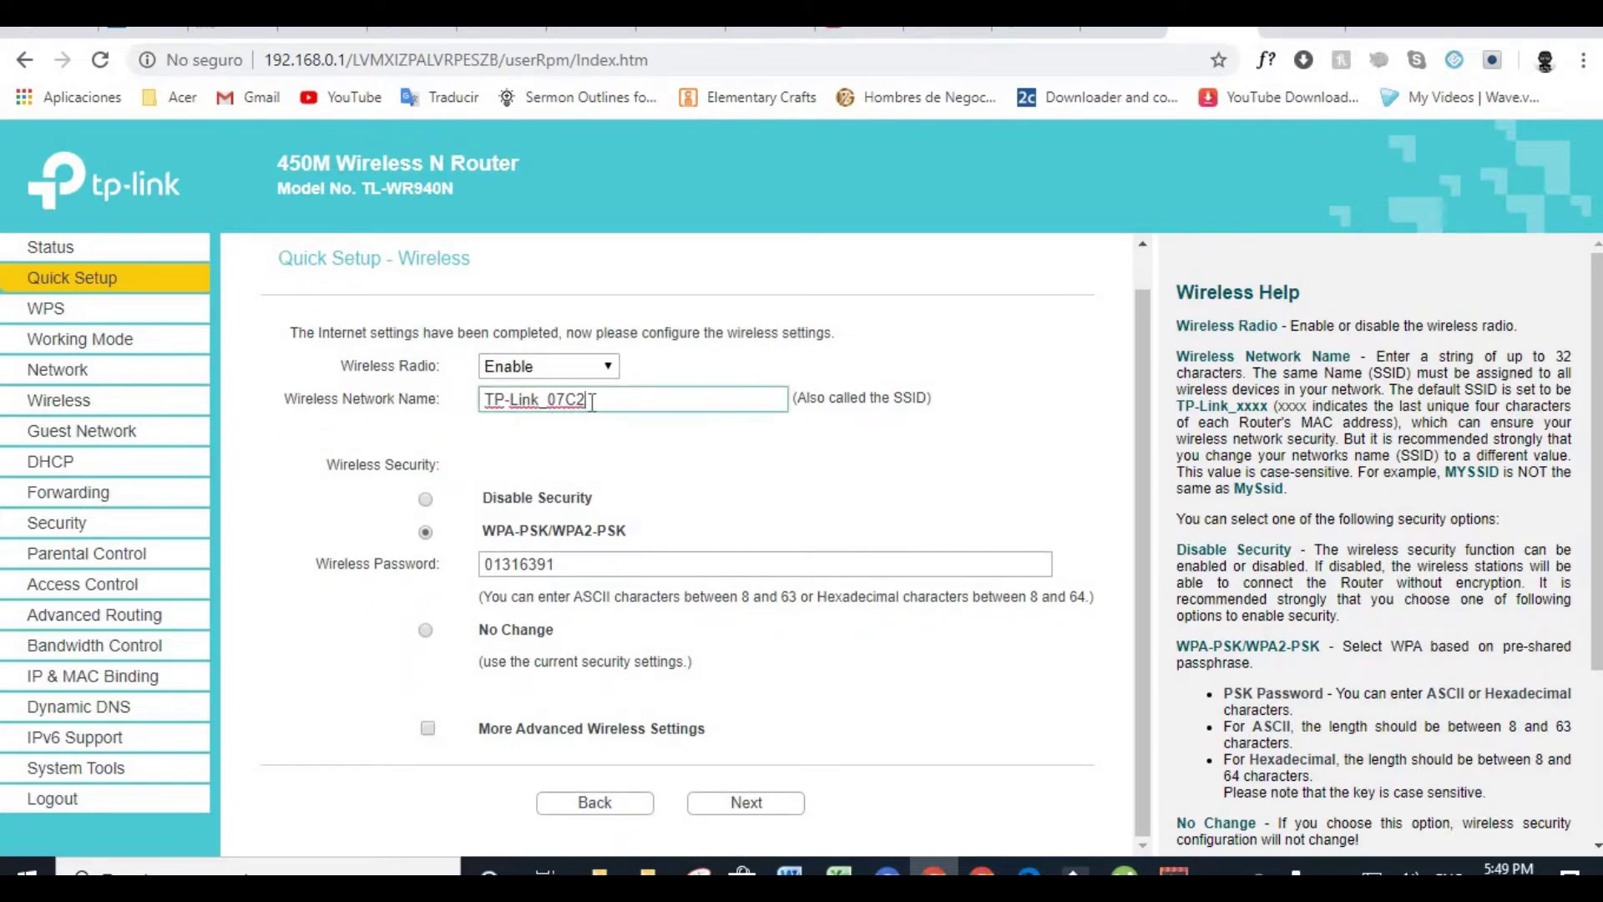
left_click(522, 566)
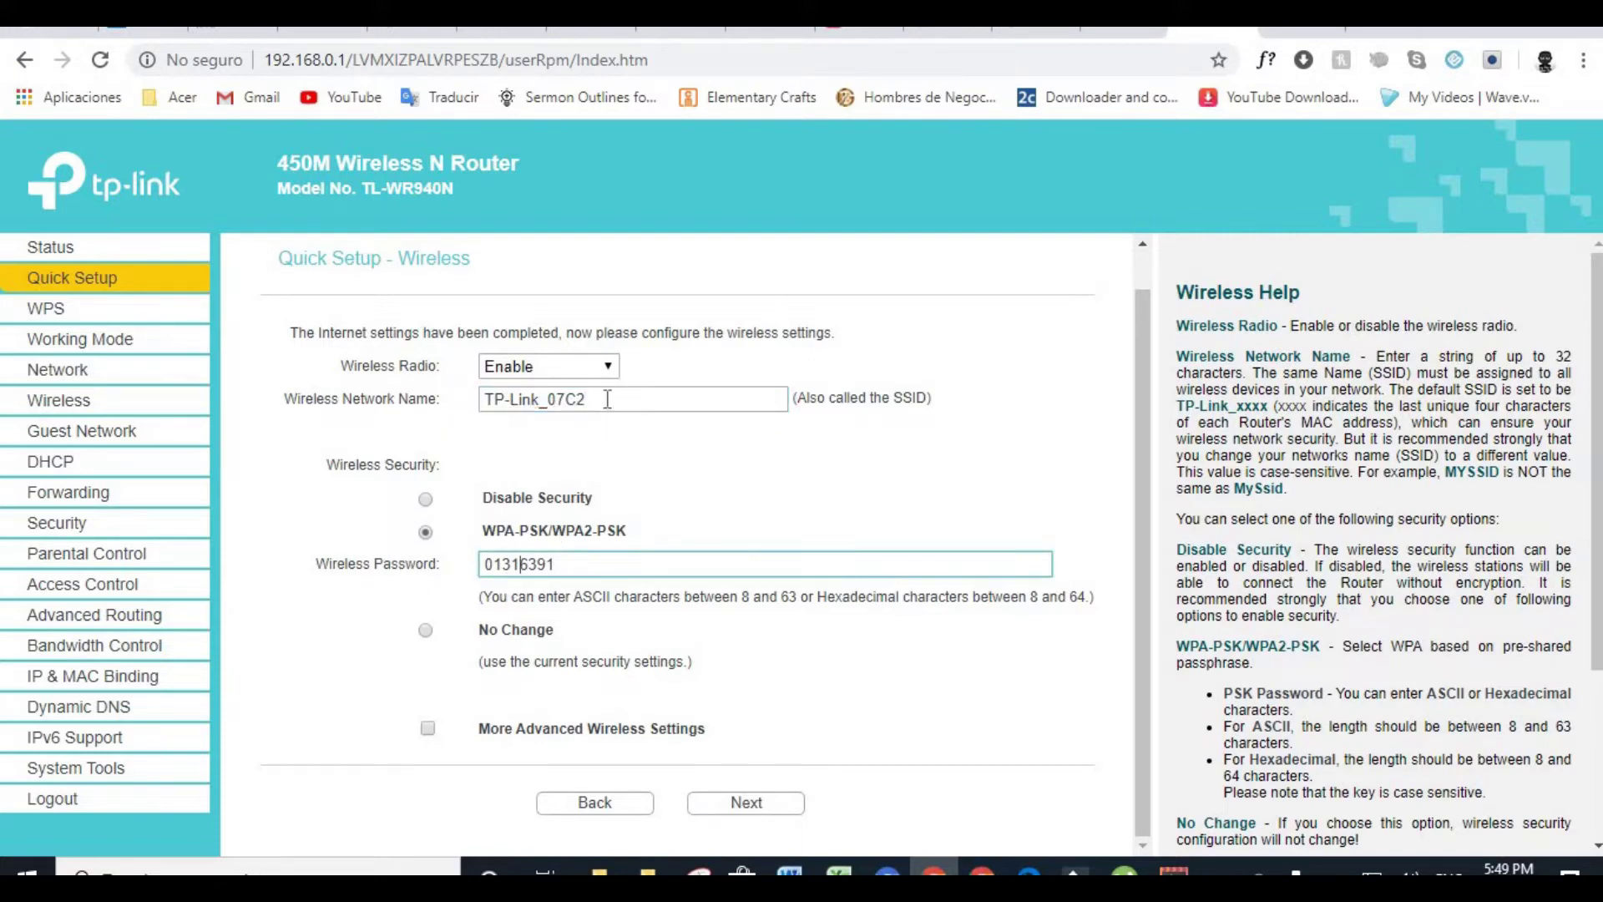
left_click(747, 804)
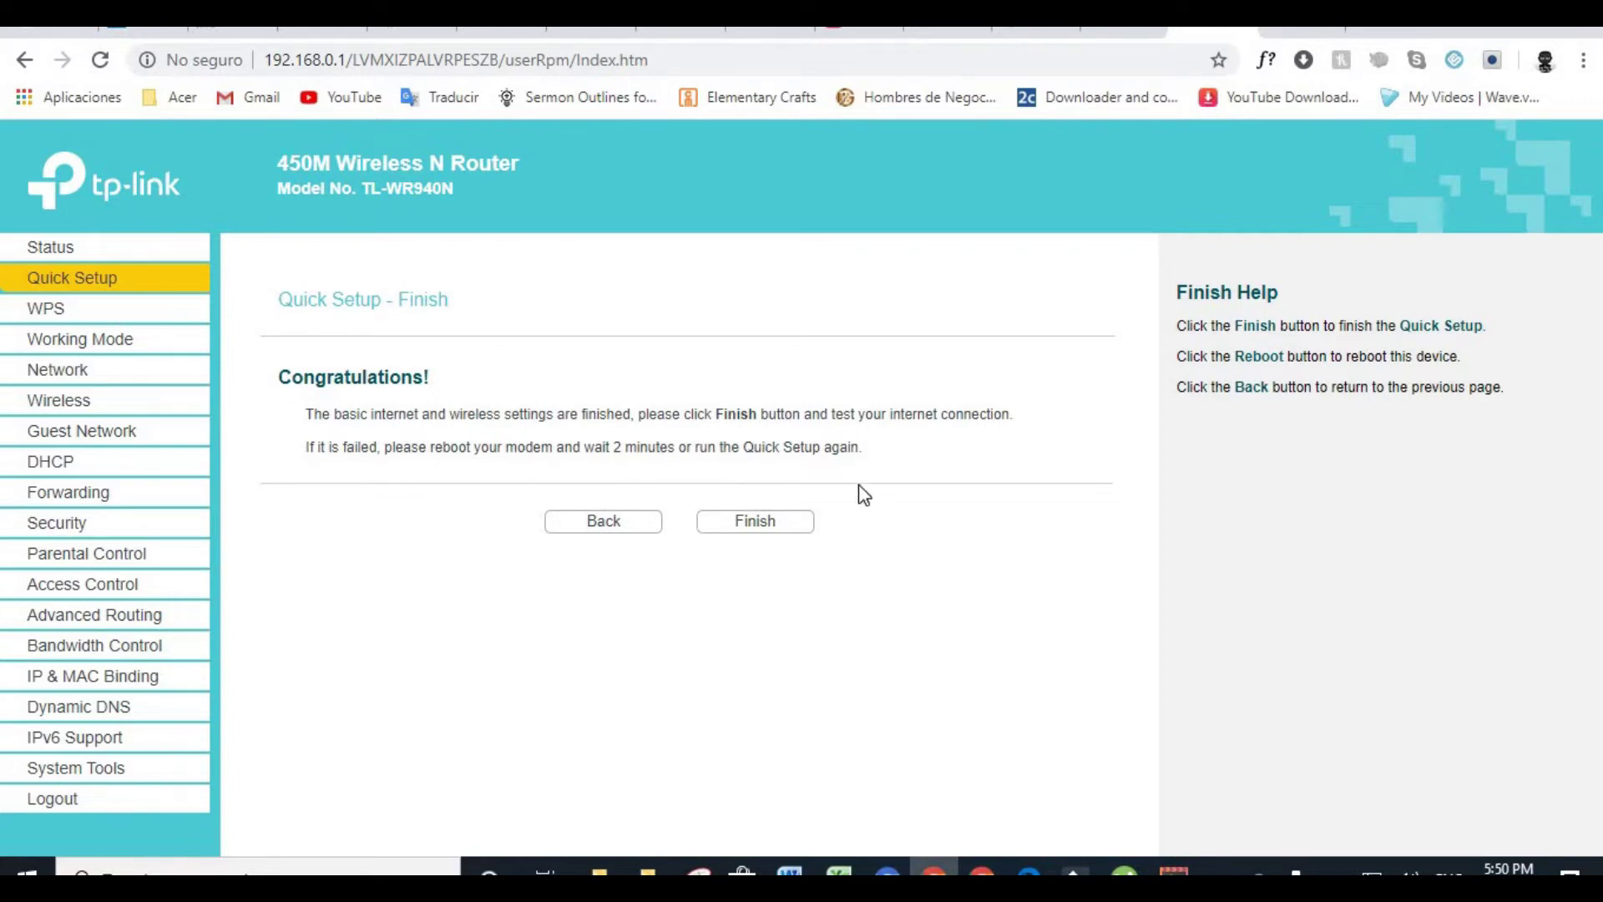
Finish Quick Setup and review the Status page's WAN IP 192.168.135.5
left_click(754, 523)
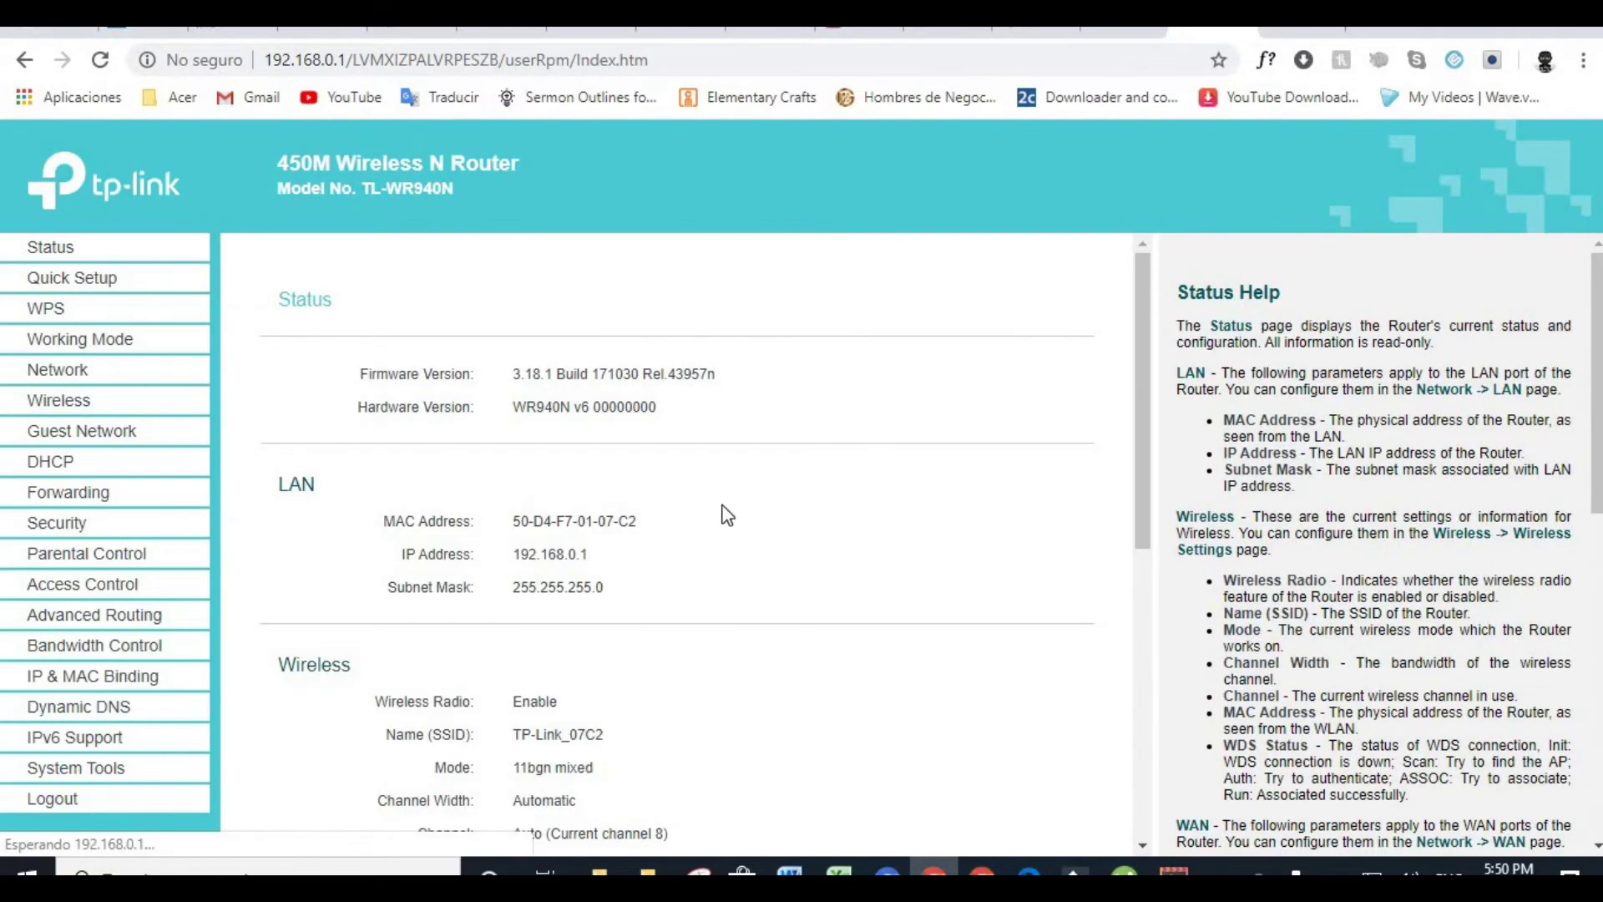
scroll(718, 526, "down", 6)
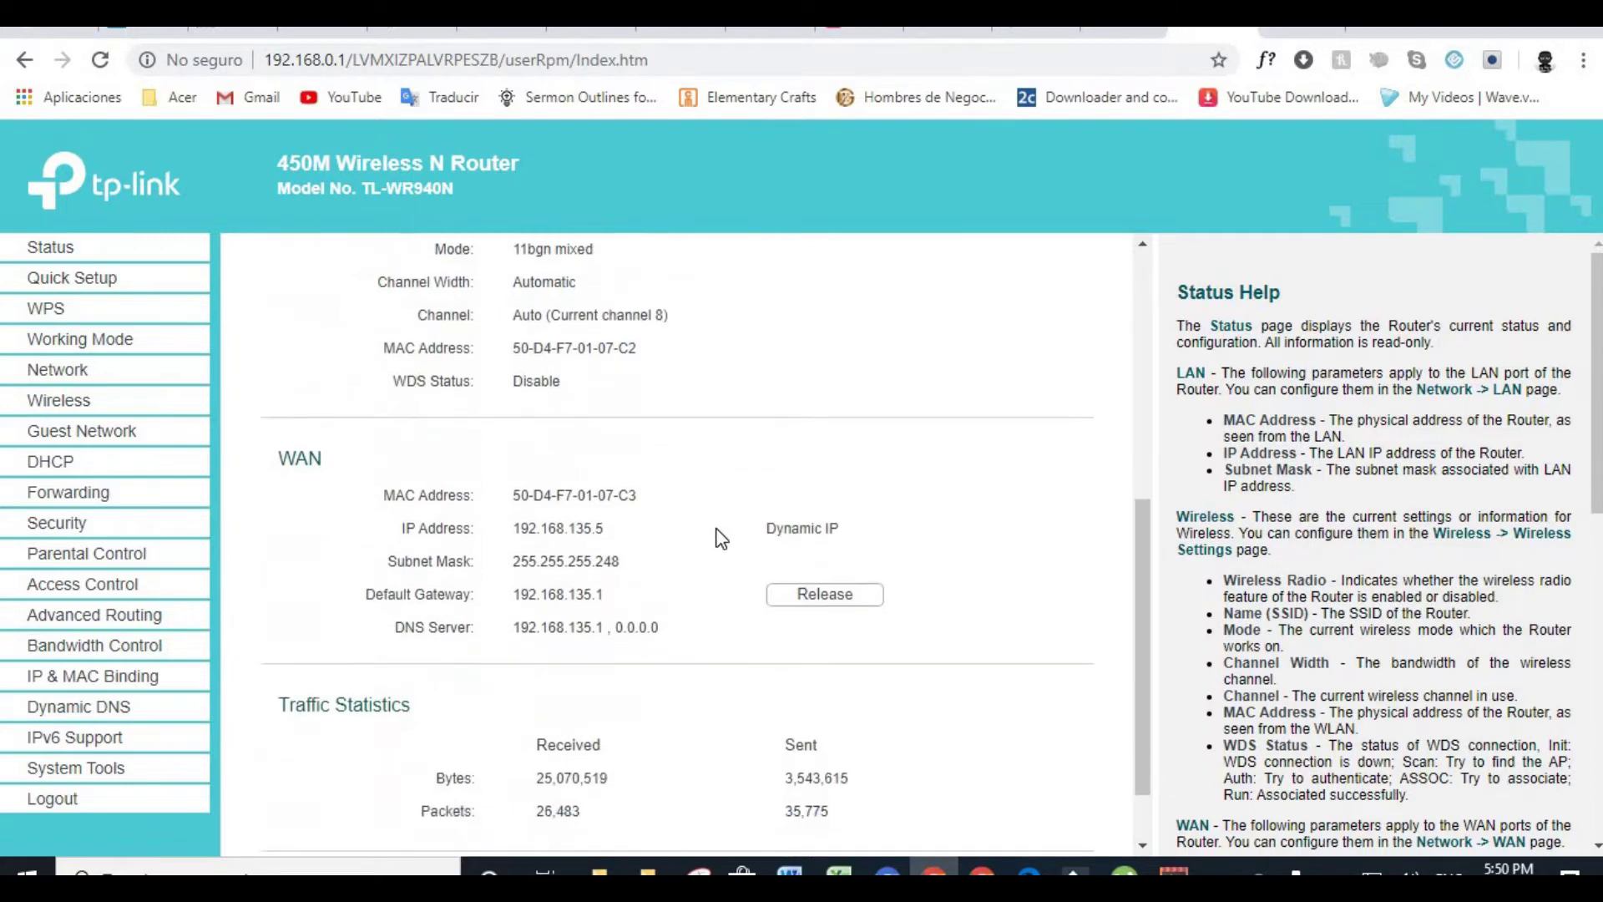
scroll(720, 537, "up", 6)
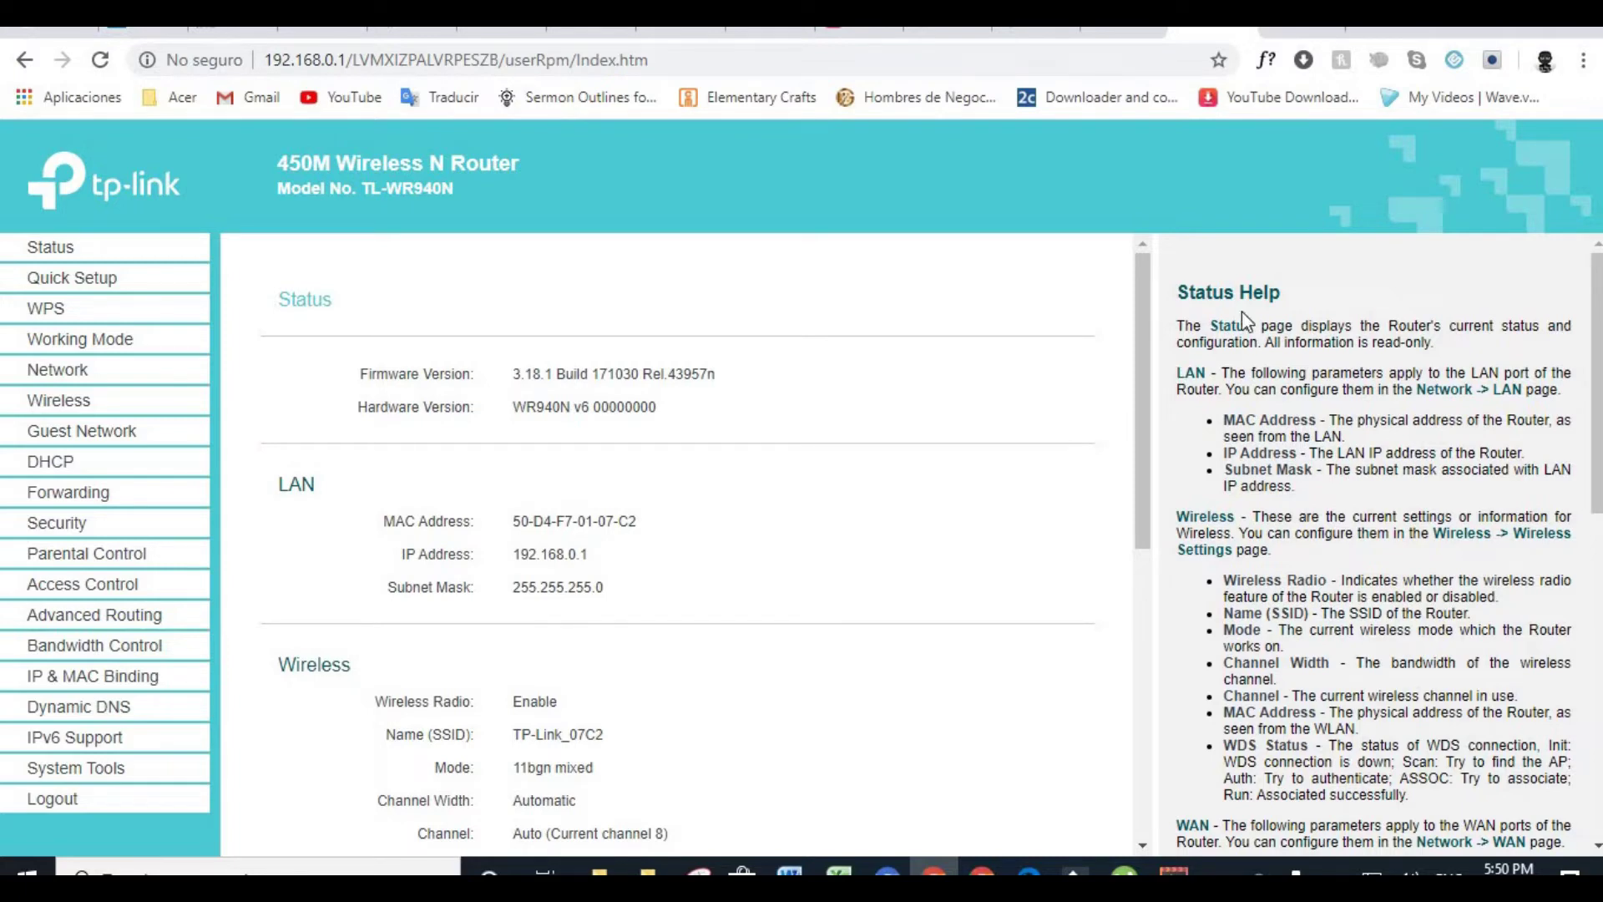
left_click(1296, 34)
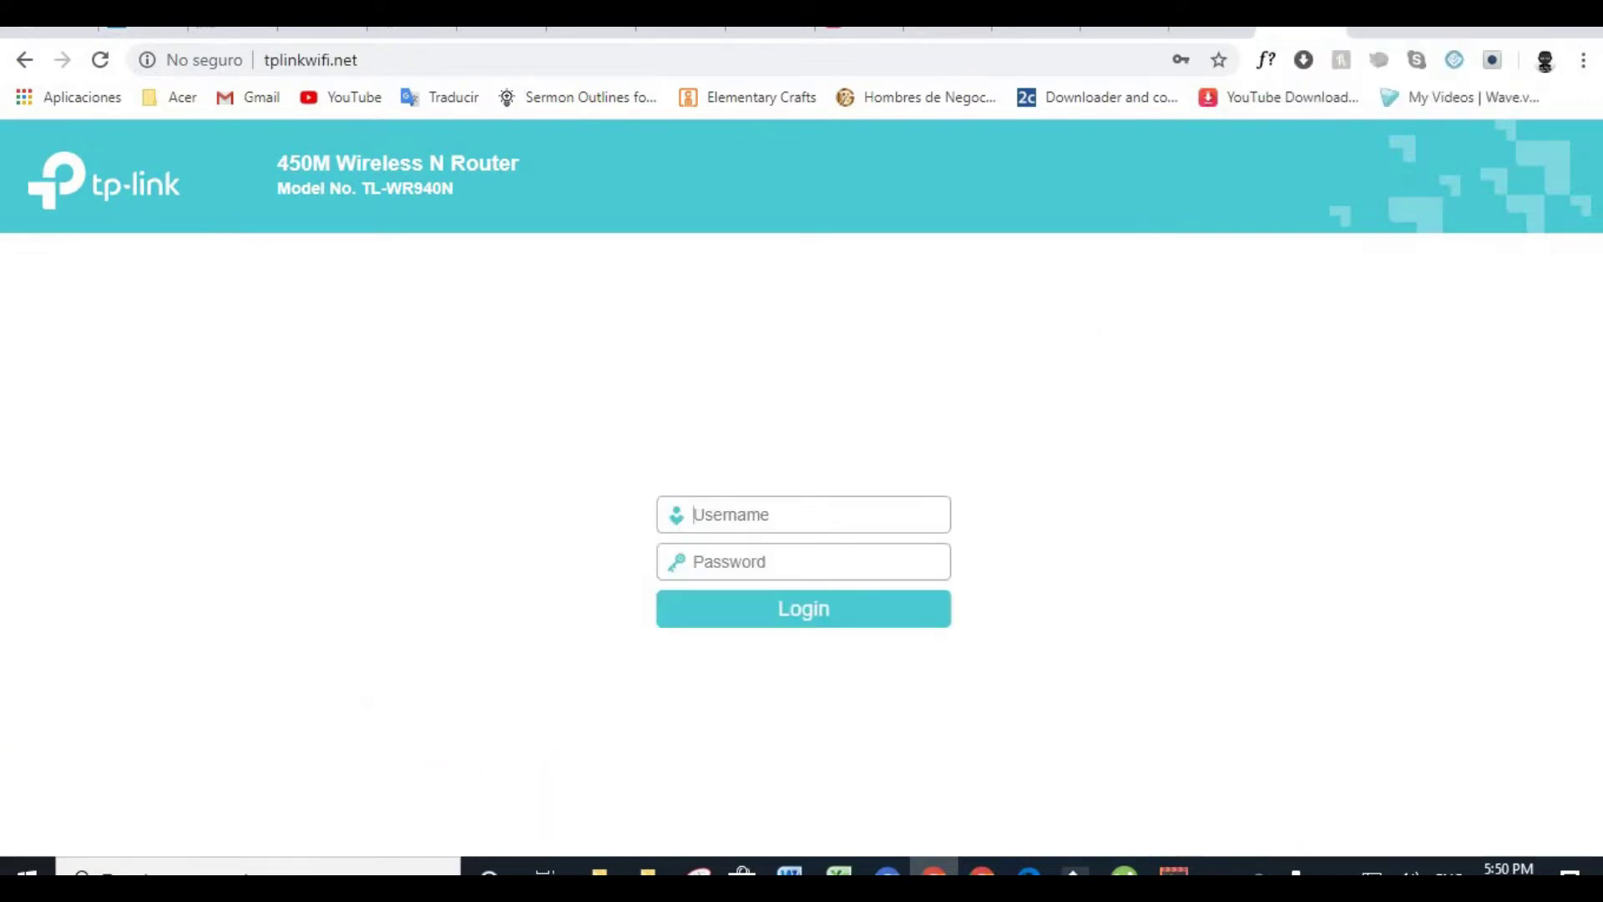
left_click(754, 98)
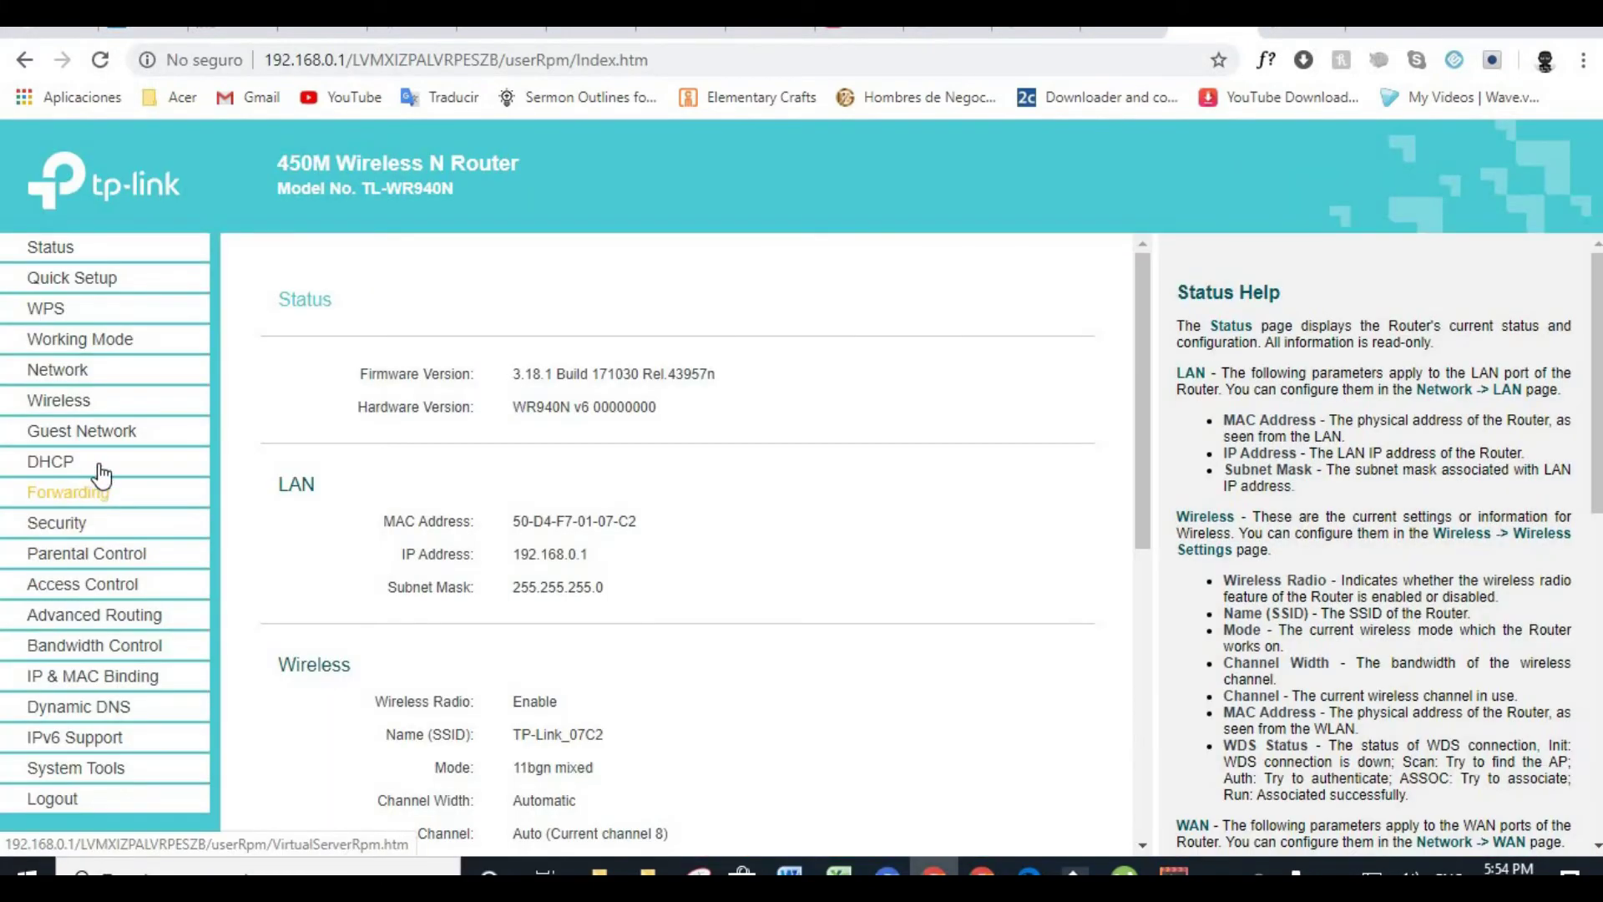
left_click(105, 494)
left_click(62, 369)
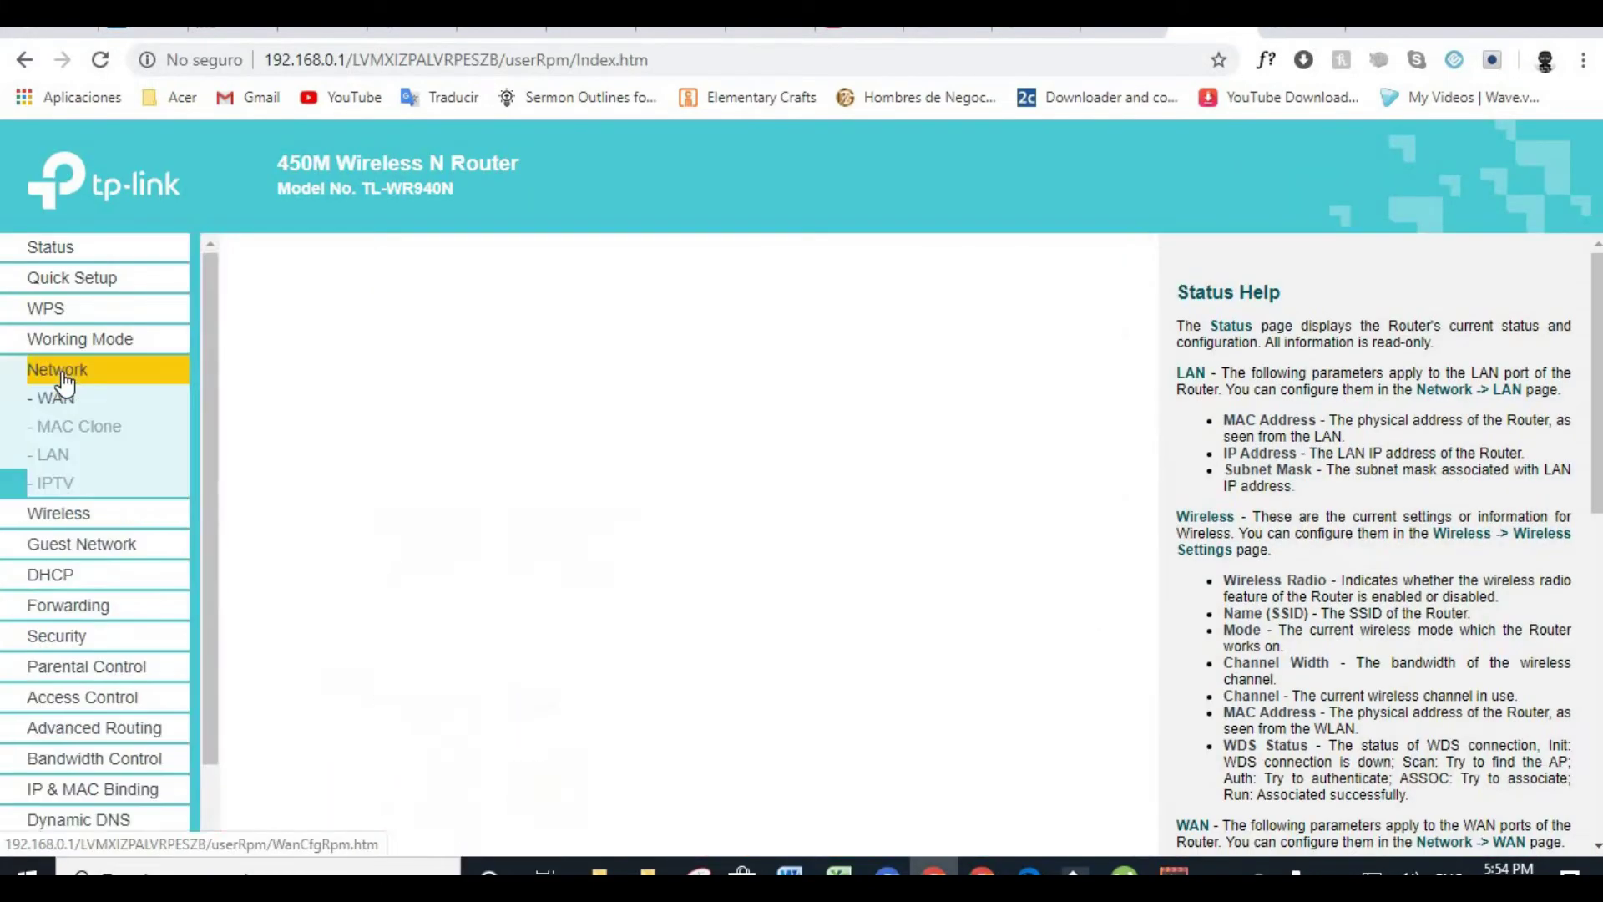
left_click(77, 427)
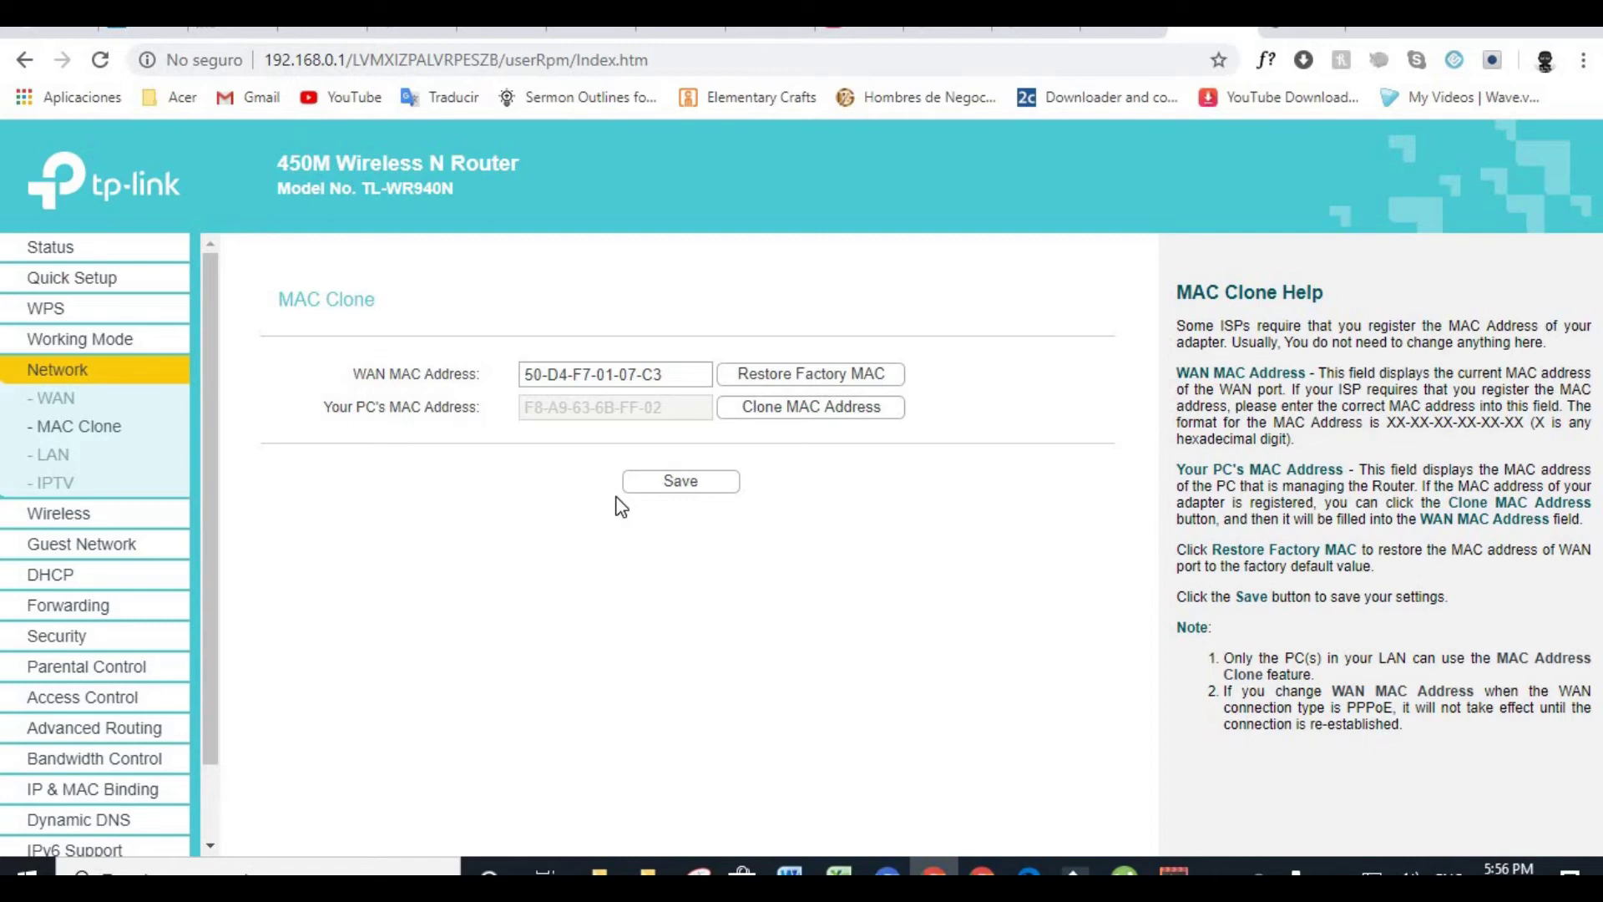
Return to the Status page and review firmware 3.18.1 and LAN 192.168.0.1
left_click(51, 249)
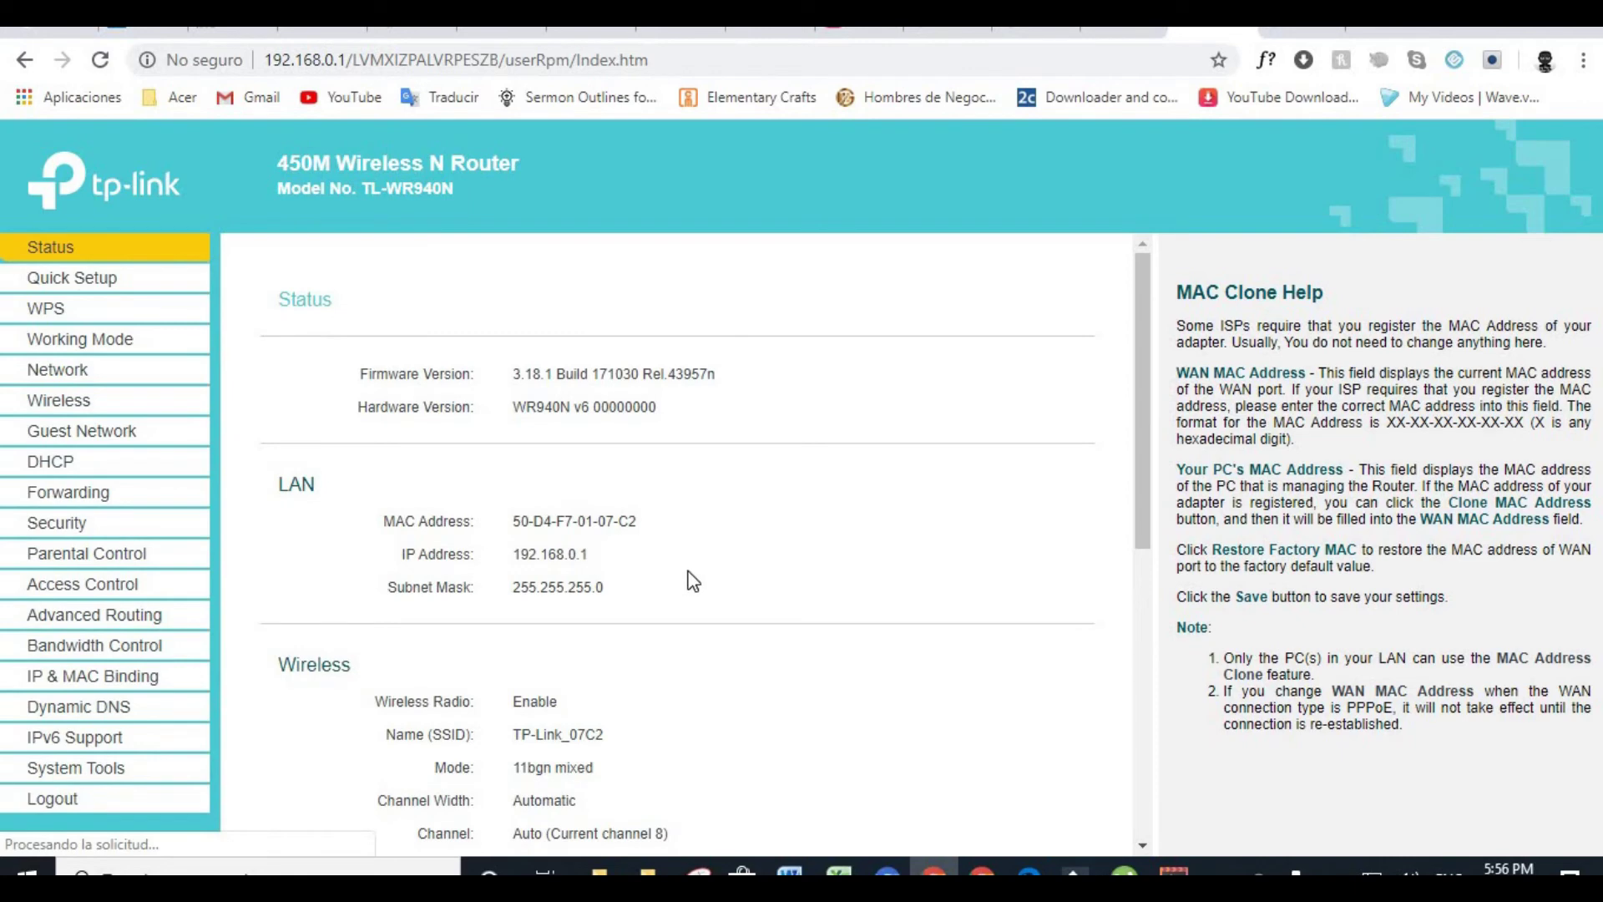
scroll(693, 576, "down", 8)
scroll(698, 518, "up", 8)
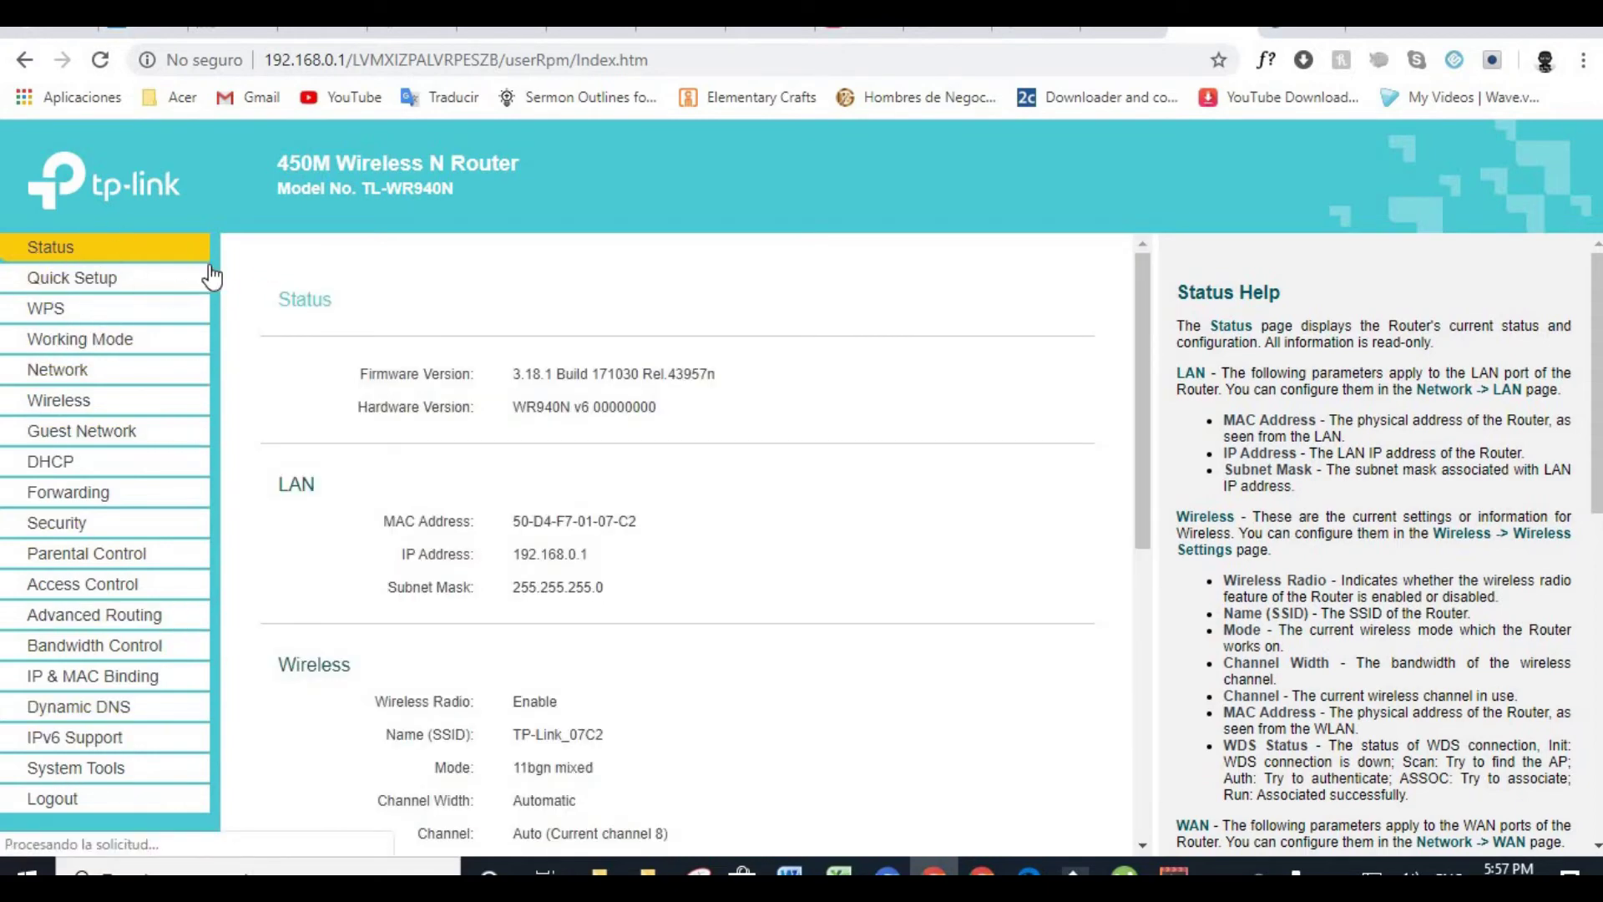
Visit the Quick Setup, WPS, Working Mode and Network WAN pages
left_click(83, 284)
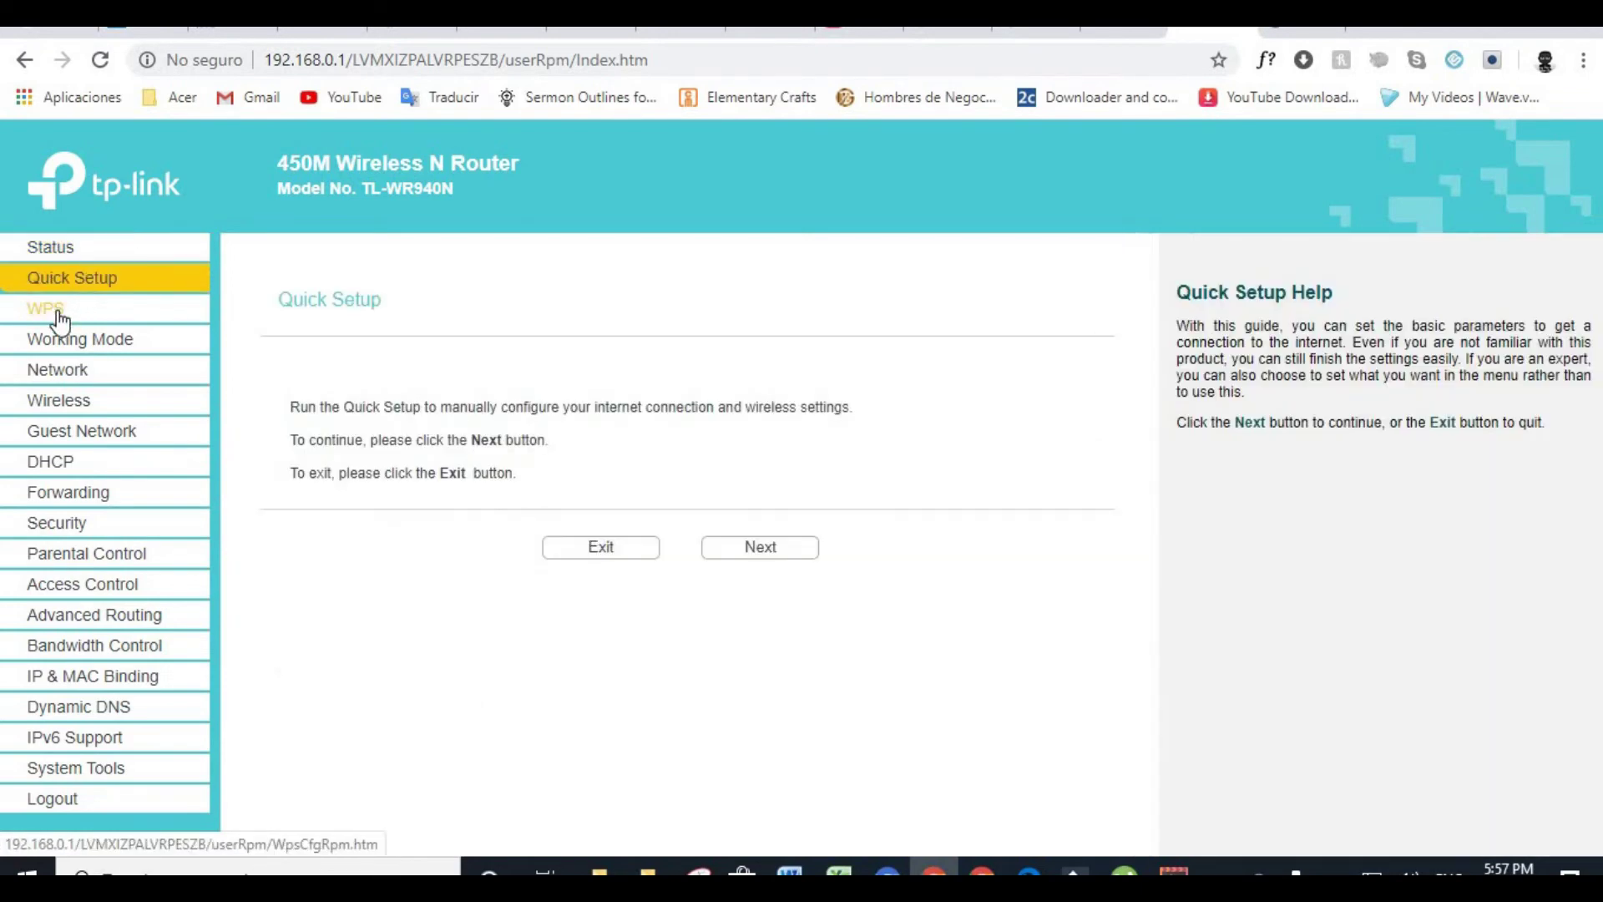
left_click(58, 314)
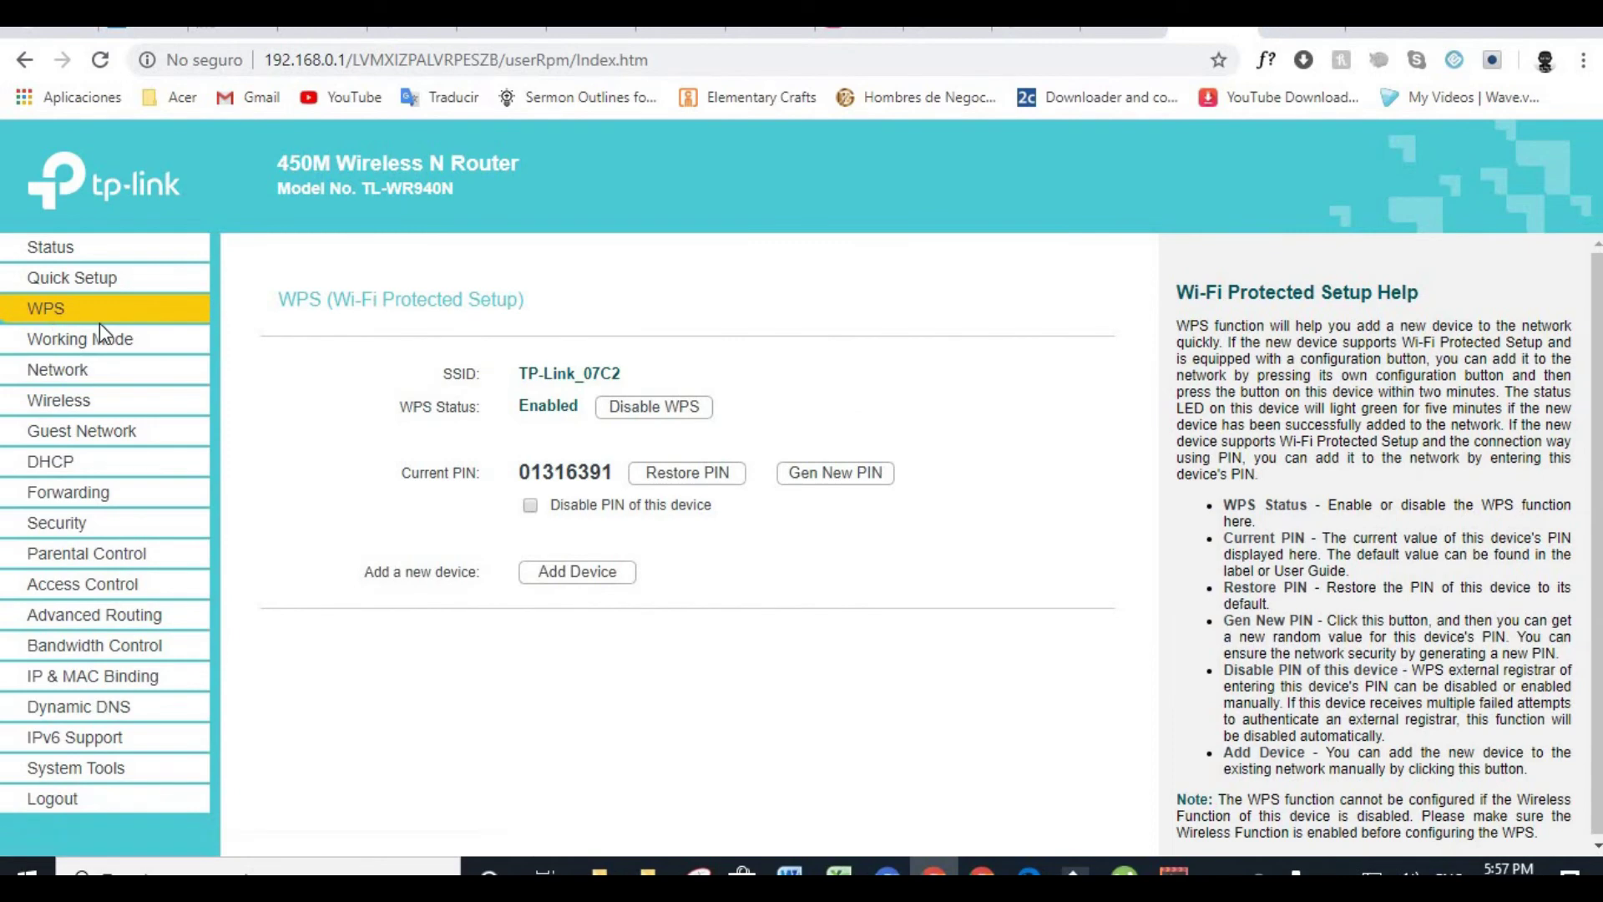
left_click(88, 344)
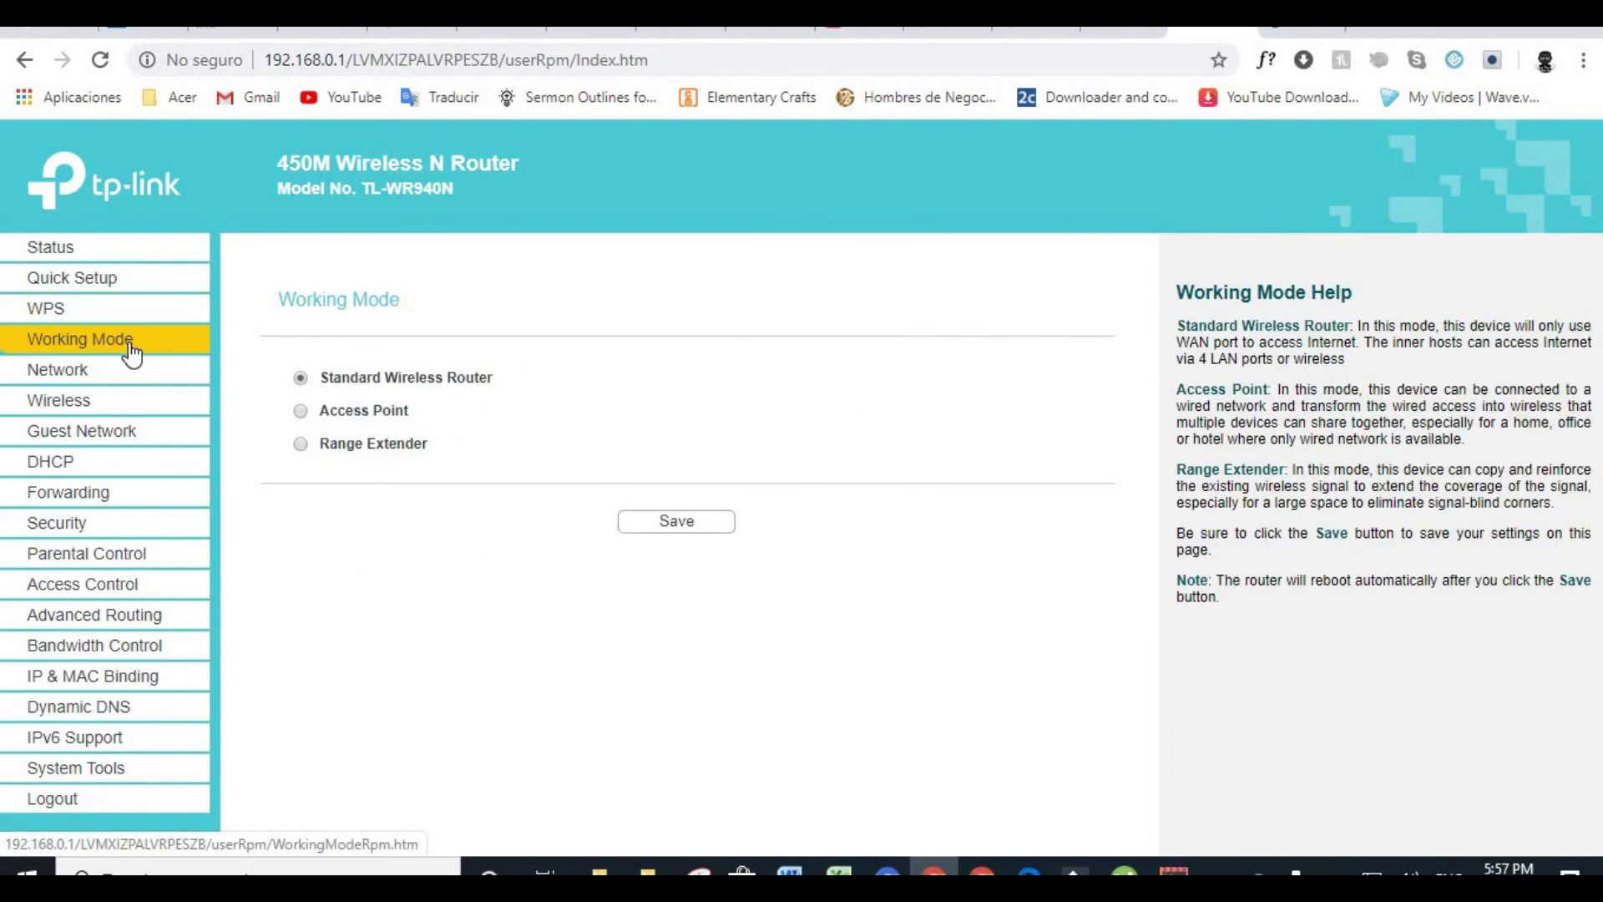
left_click(67, 380)
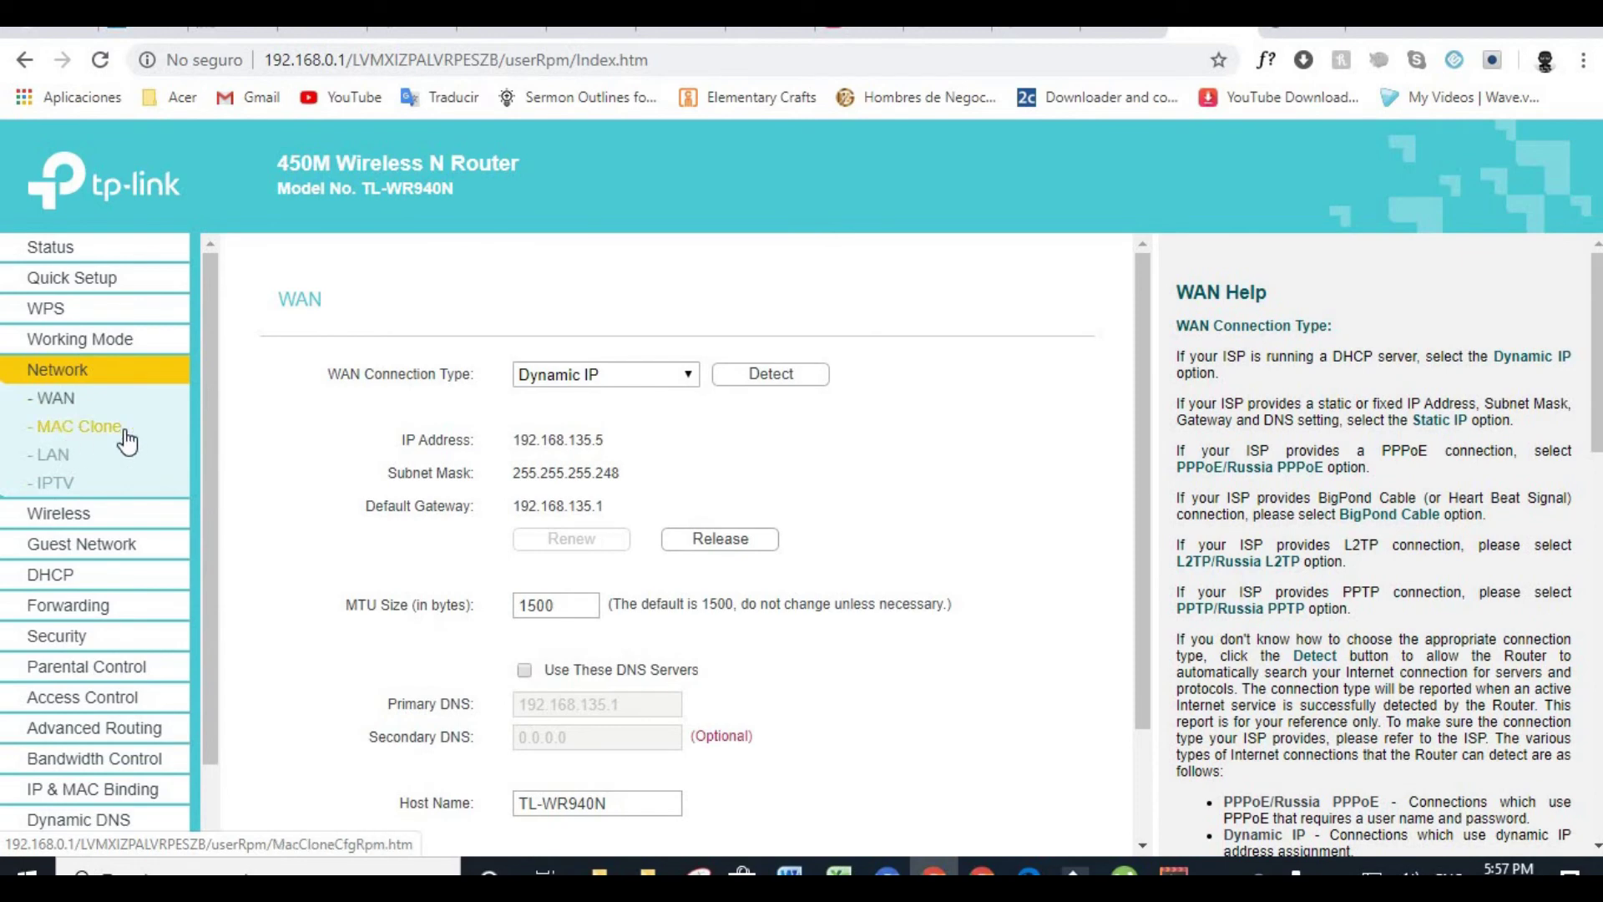
View the basic wireless and Wireless Security pages, selecting the wireless password
left_click(63, 514)
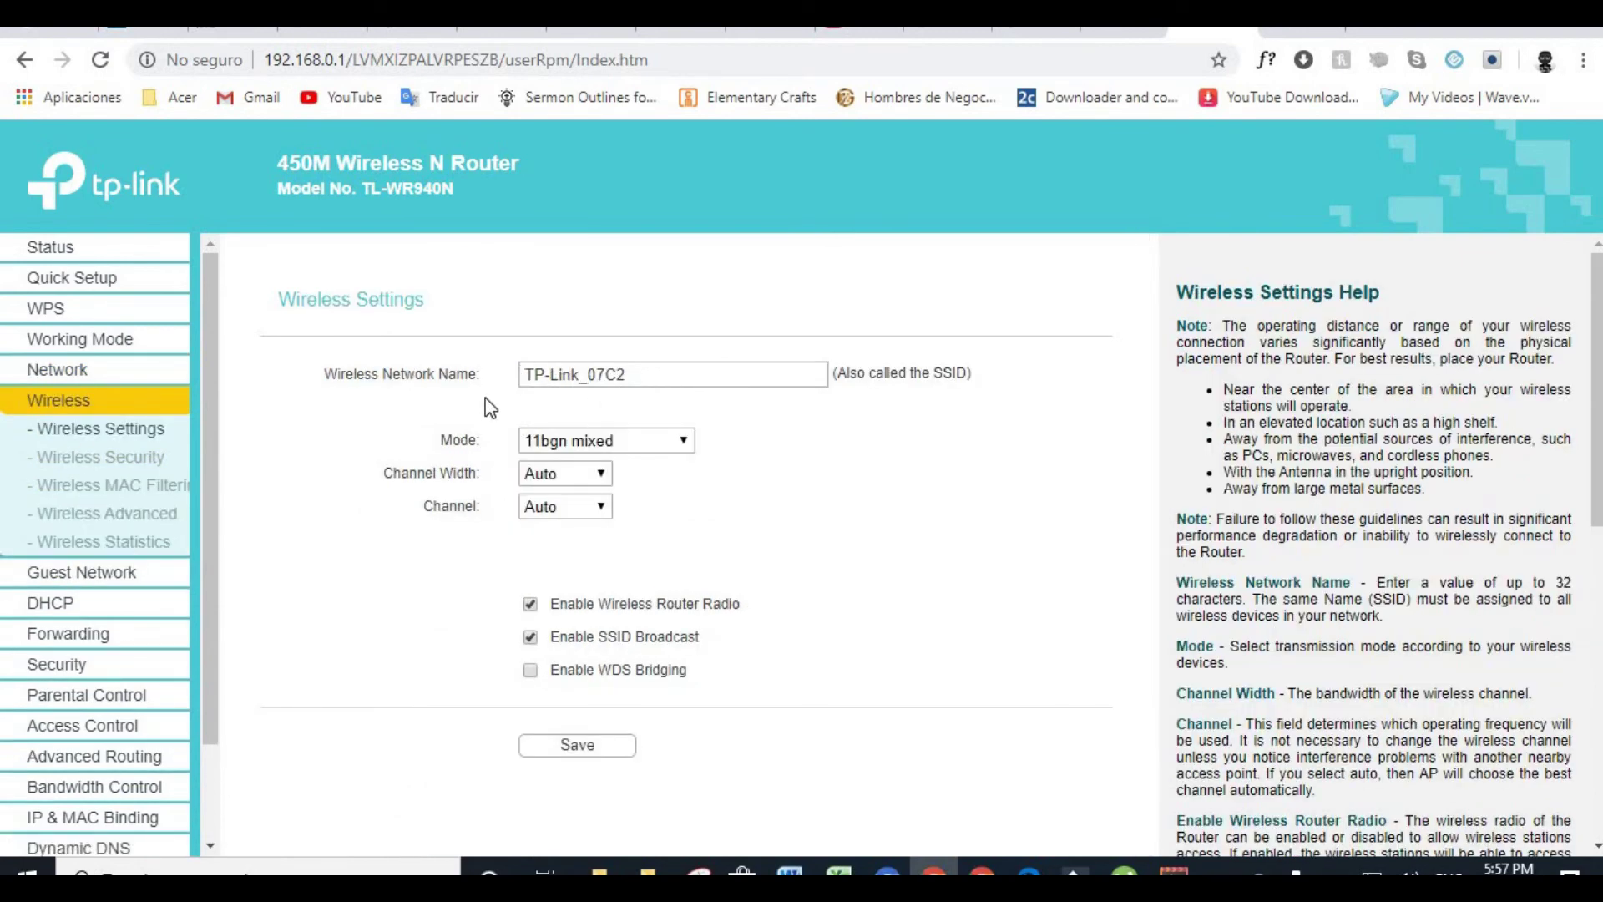
left_click(125, 456)
scroll(600, 593, "down", 5)
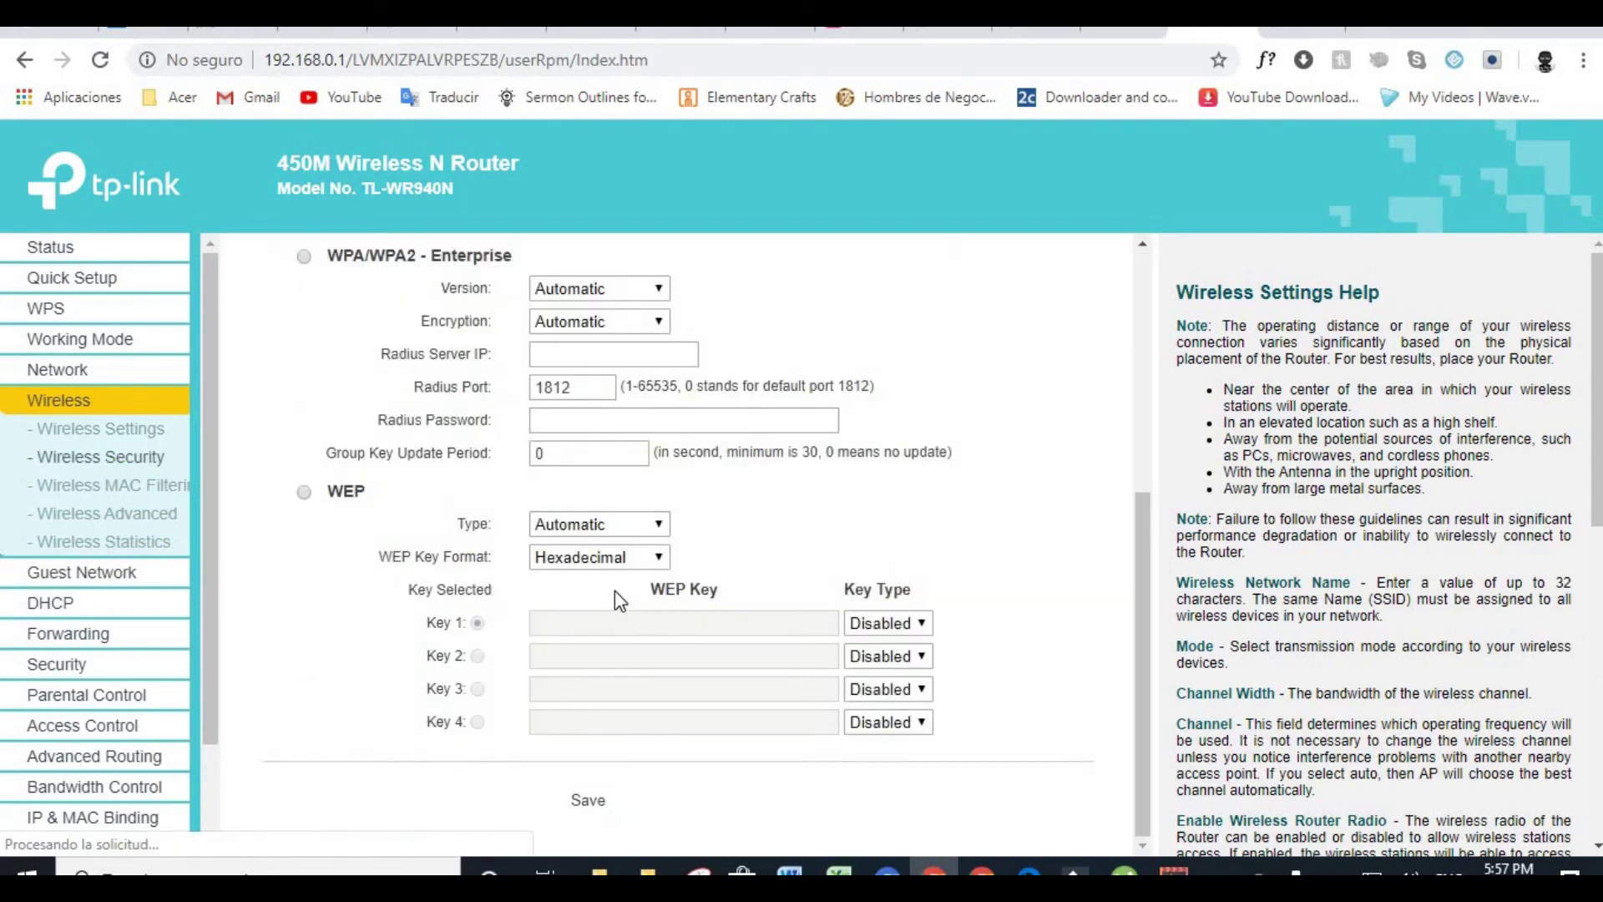
scroll(611, 589, "up", 4)
left_click(586, 432)
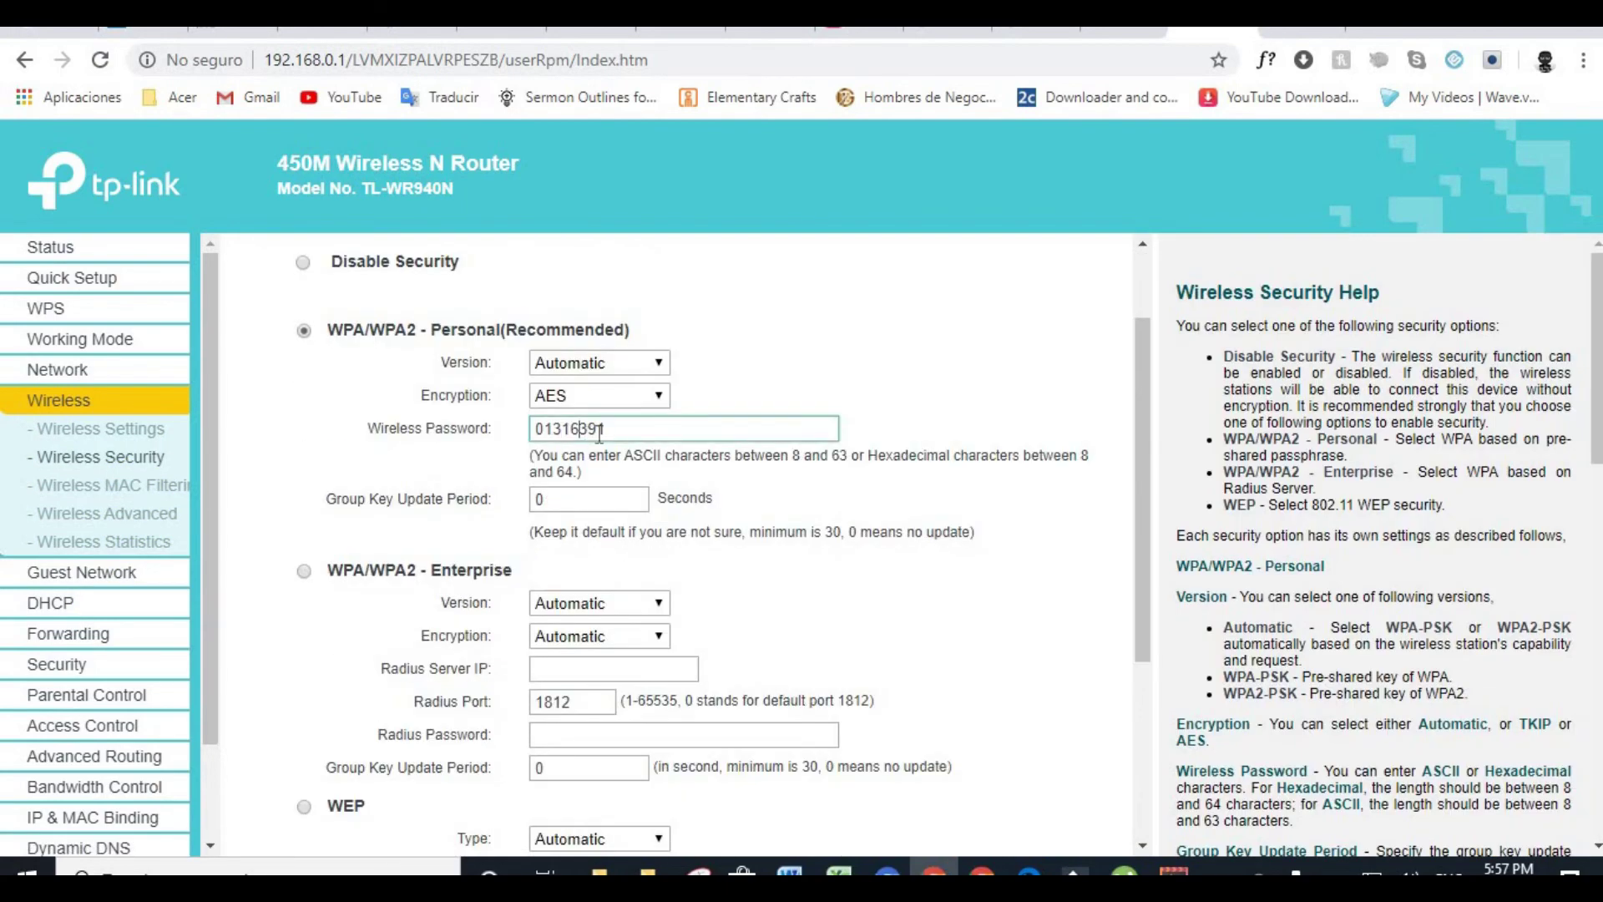
Check the guest network settings, then view the DHCP Client List showing the 192.168.0.106 lease
left_click(77, 576)
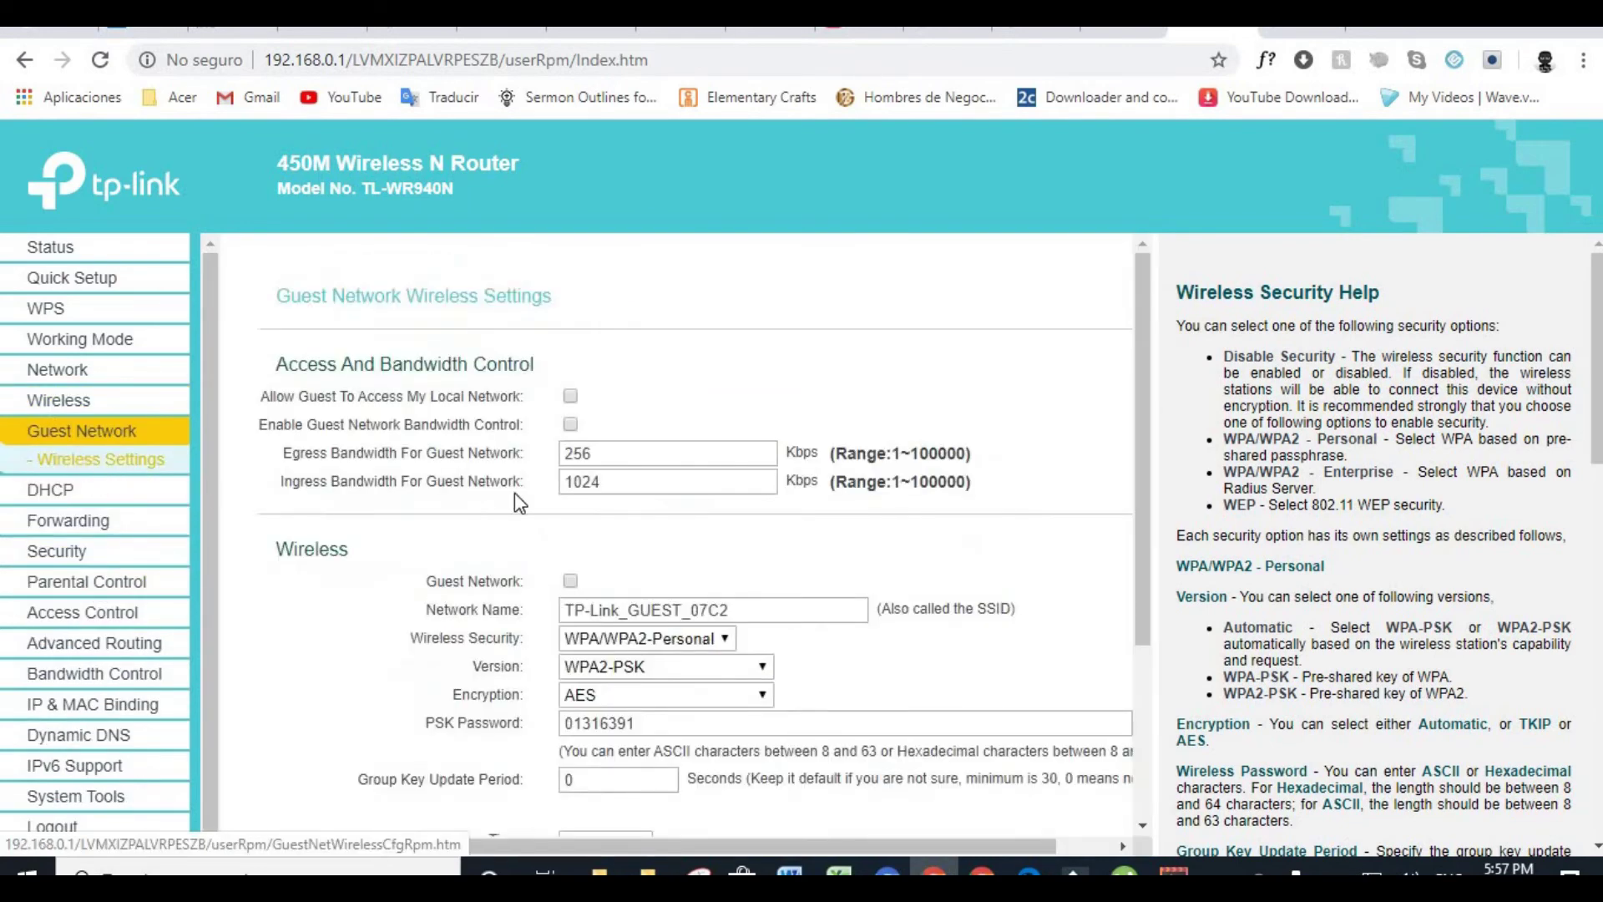
left_click(52, 491)
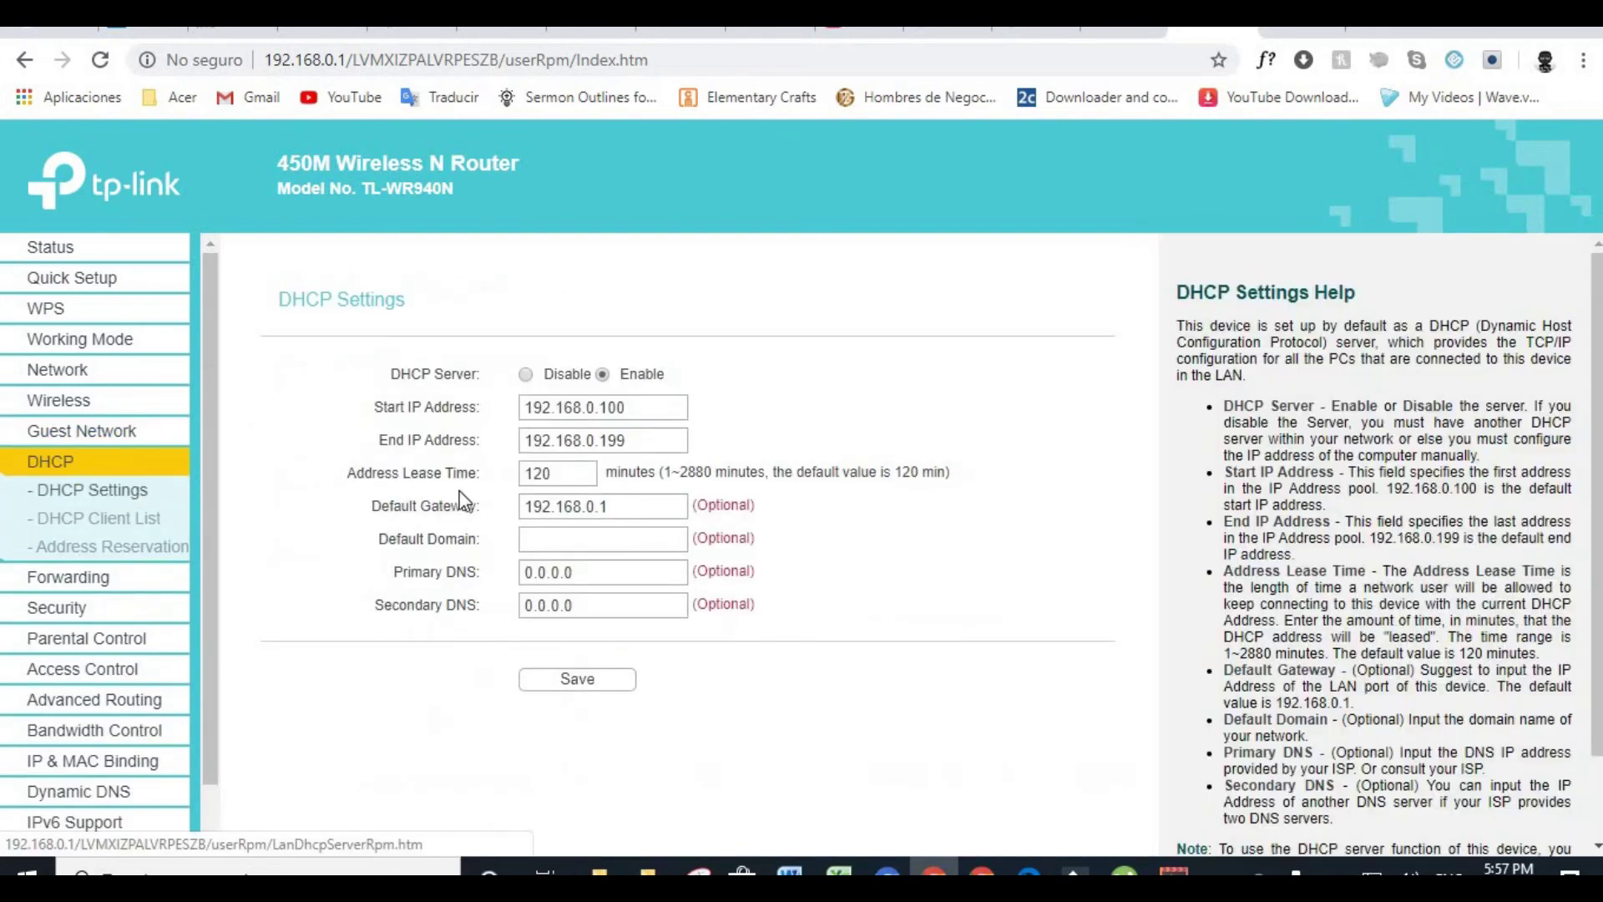
left_click(90, 519)
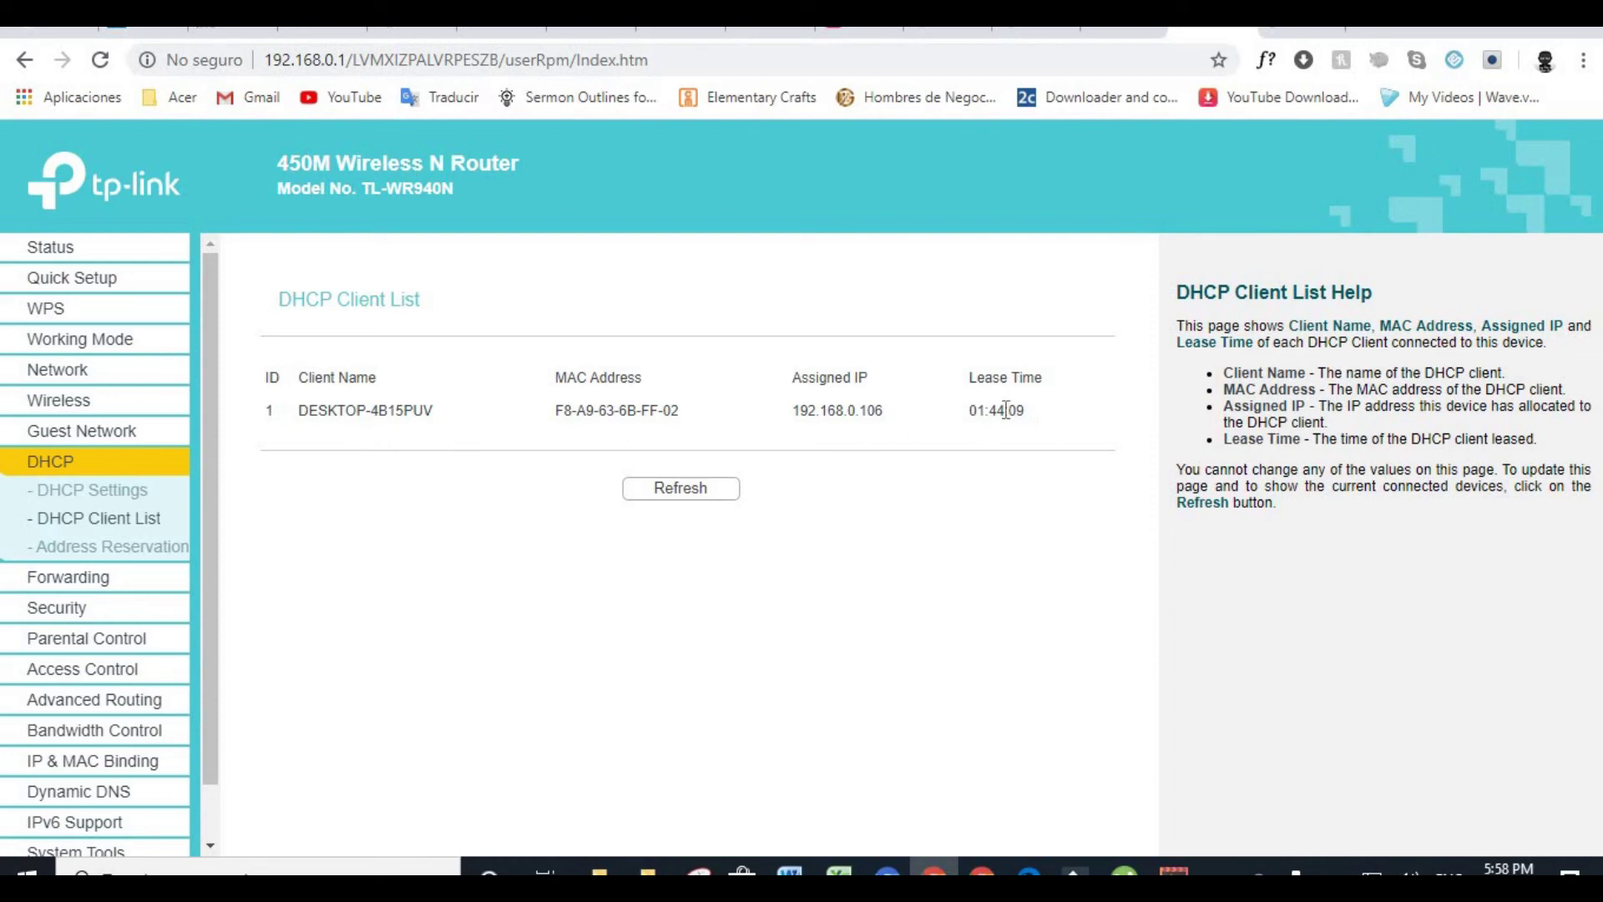
Visit Basic Security, Parental Control and Access Control Rule Management pages in turn
left_click(88, 607)
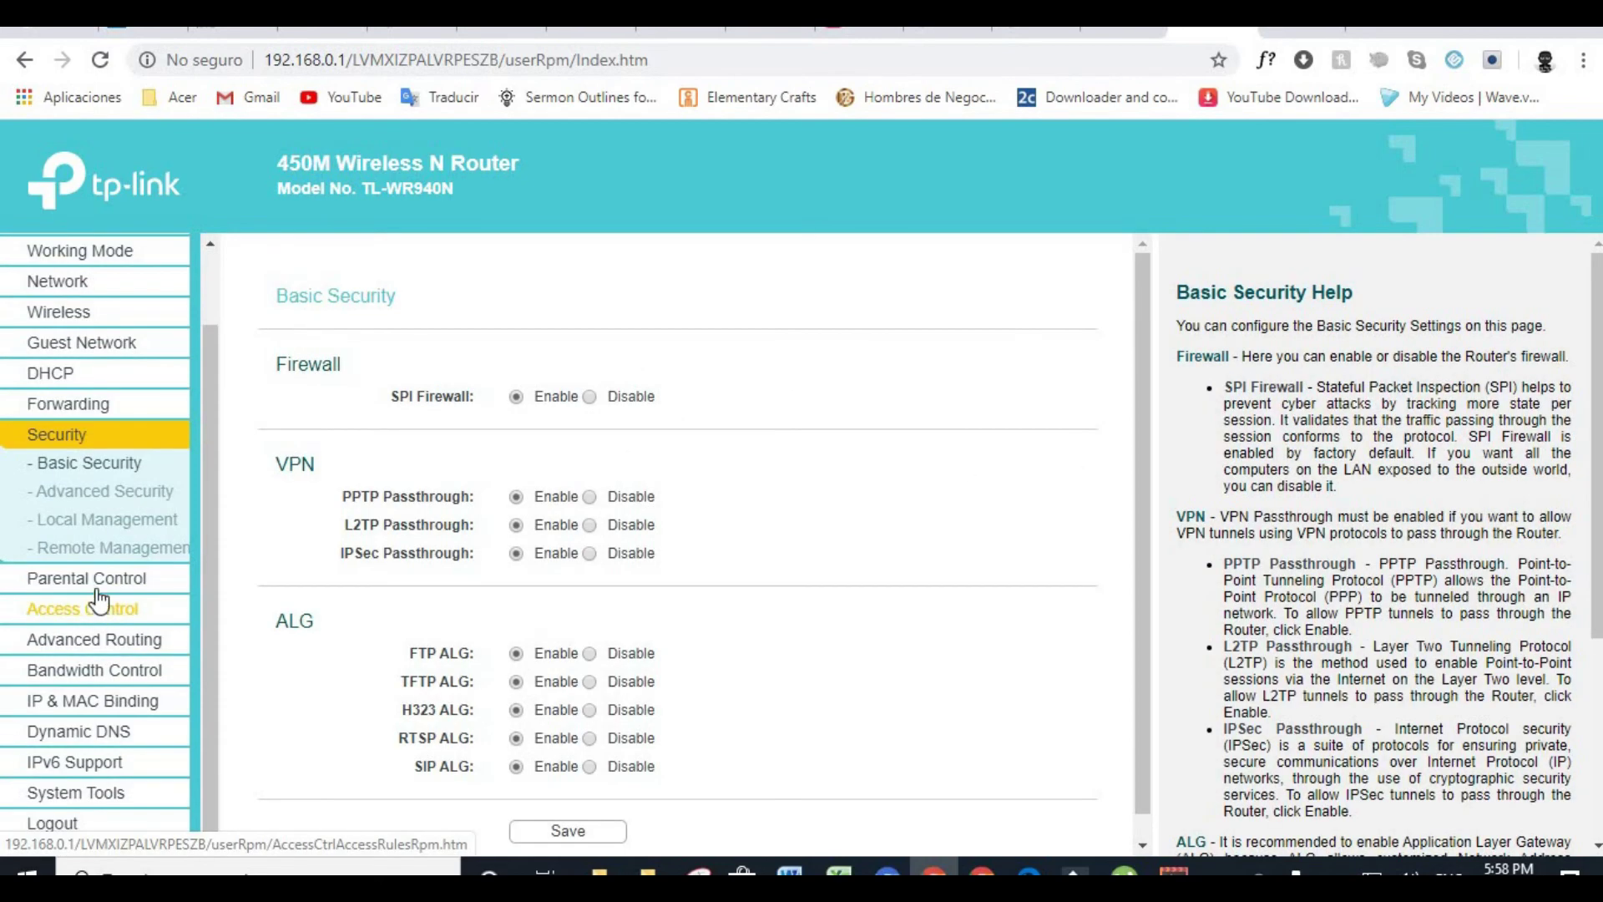
left_click(93, 587)
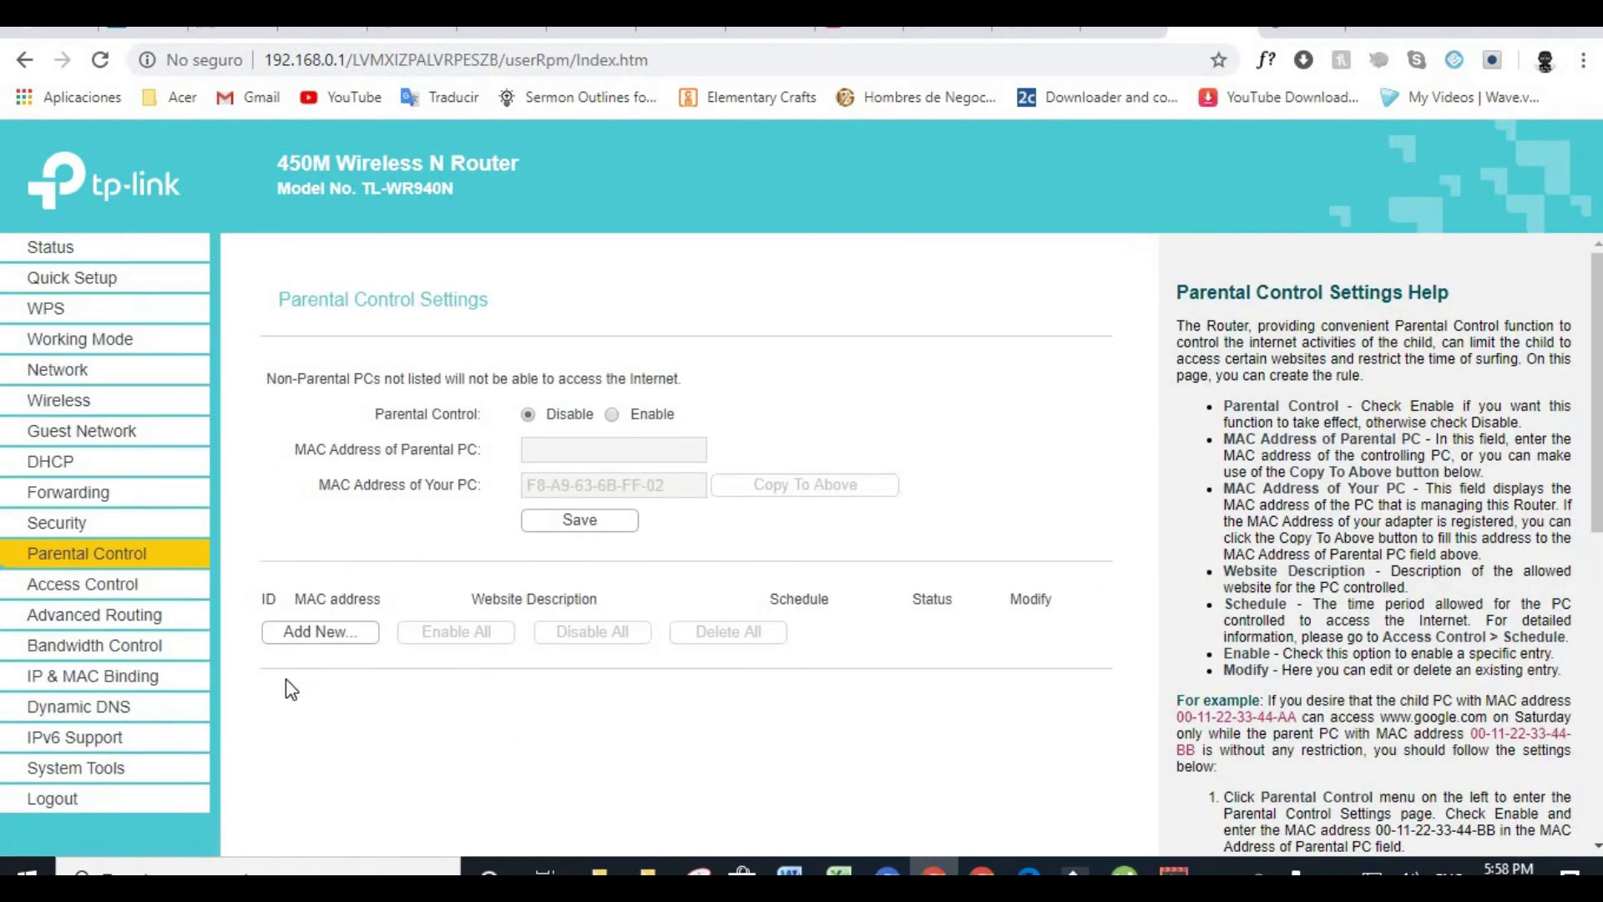
left_click(84, 584)
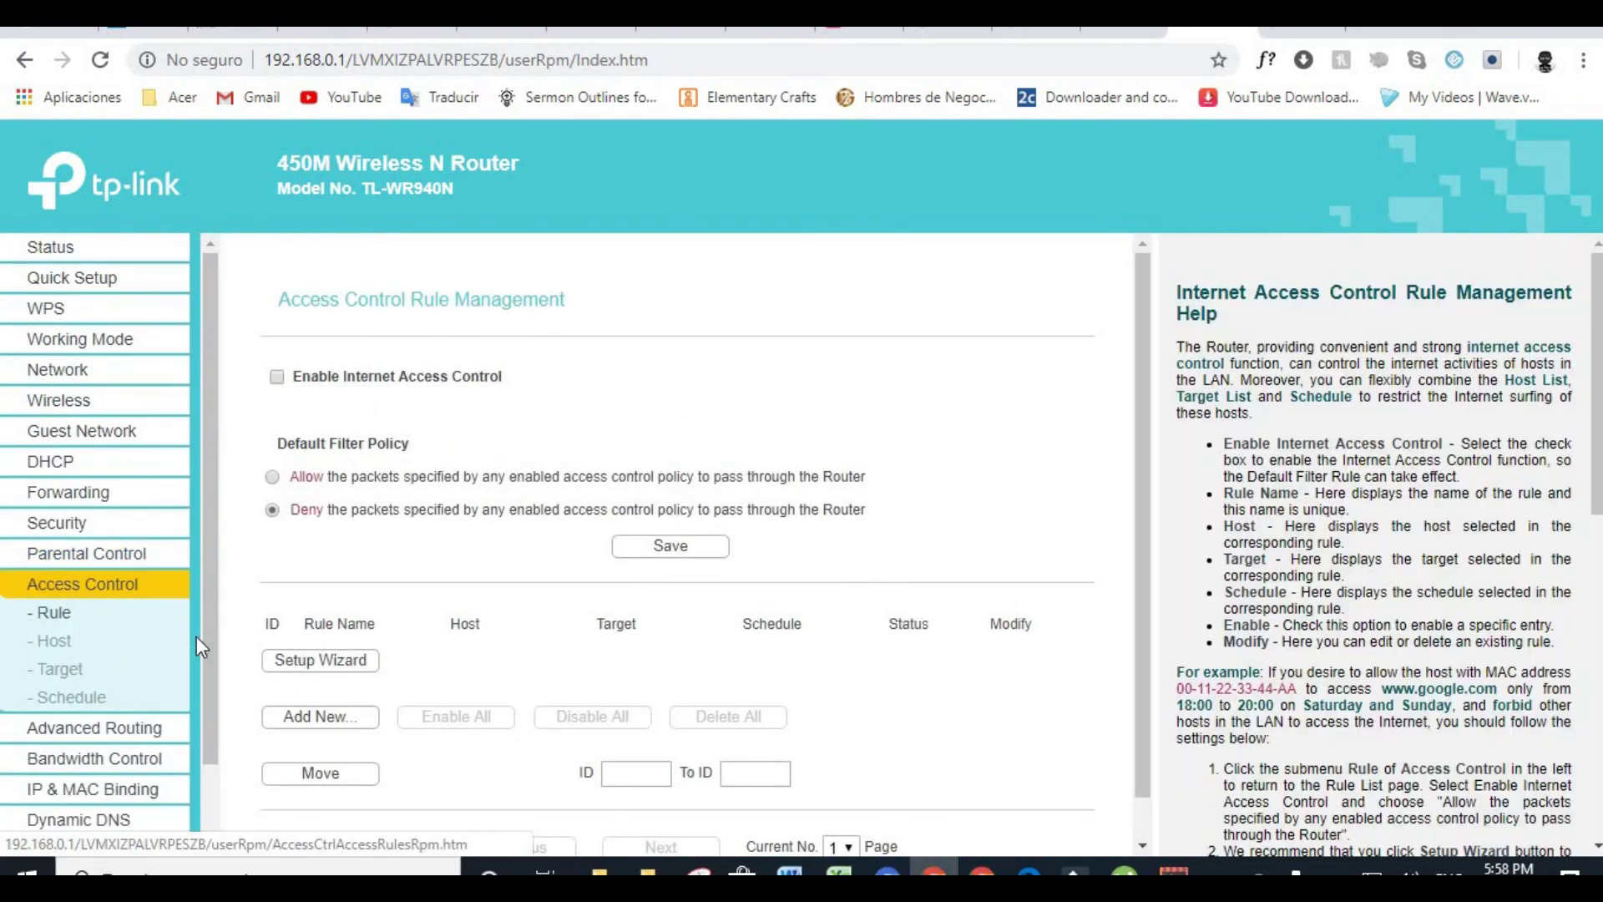